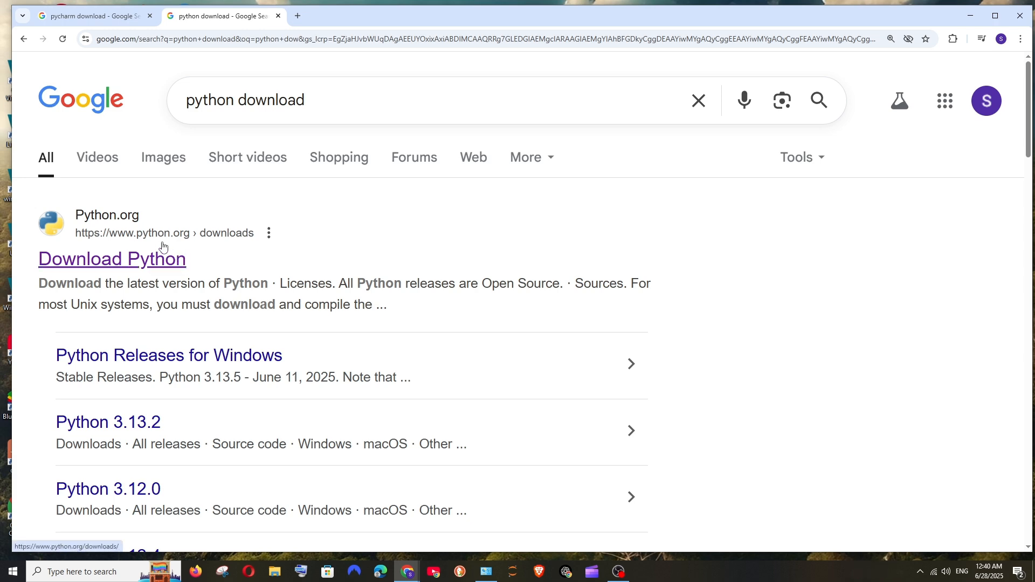
Open the Python.org downloads page from the search results and download Python 3.13.5 for Windows.
click(154, 259)
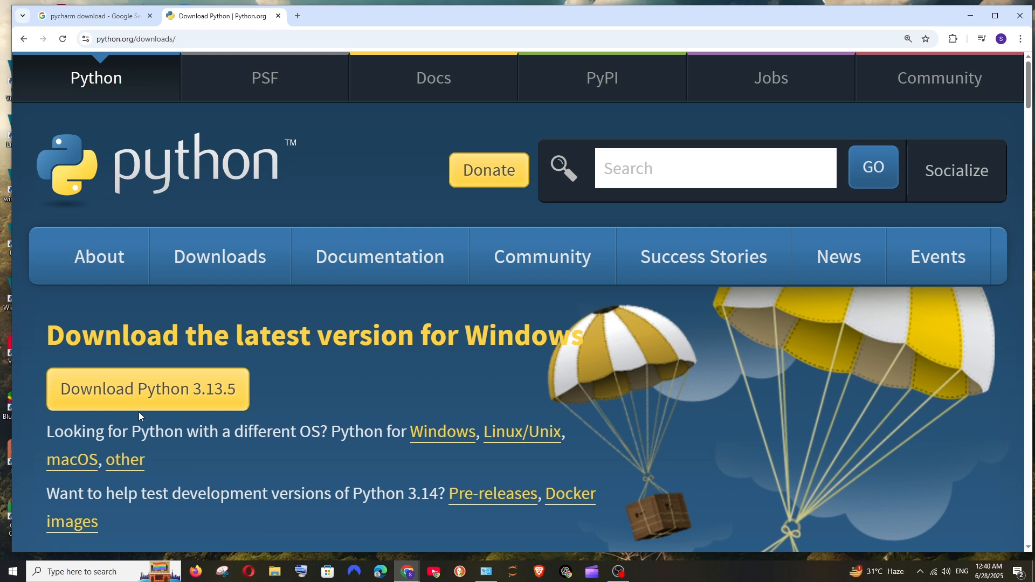
key(ctrl+minus)
scroll(289, 348, down, 5)
key(ctrl+minus)
key(ctrl+minus)
scroll(314, 317, down, 3)
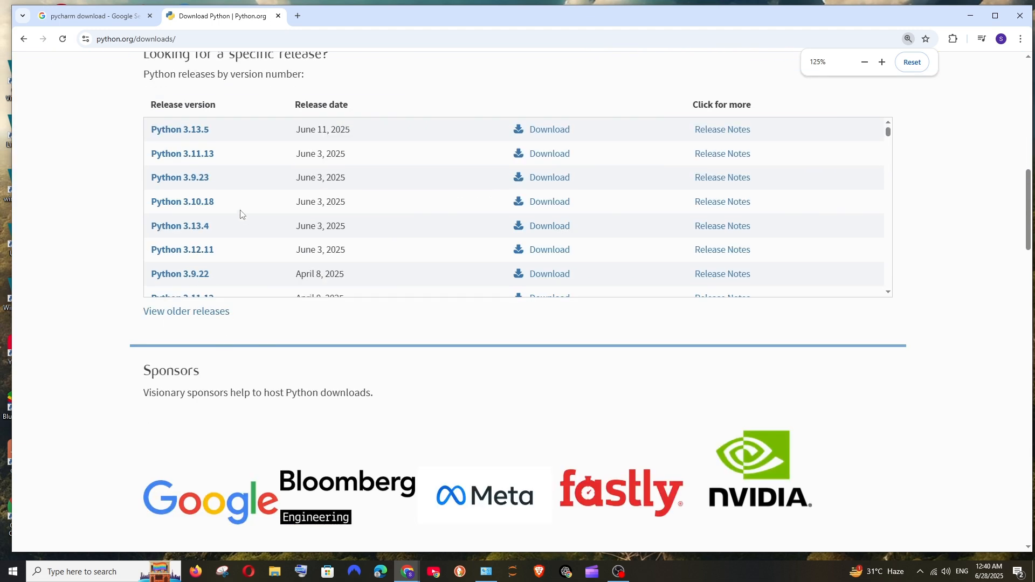
scroll(234, 226, down, 3)
scroll(268, 338, up, 9)
scroll(270, 298, up, 2)
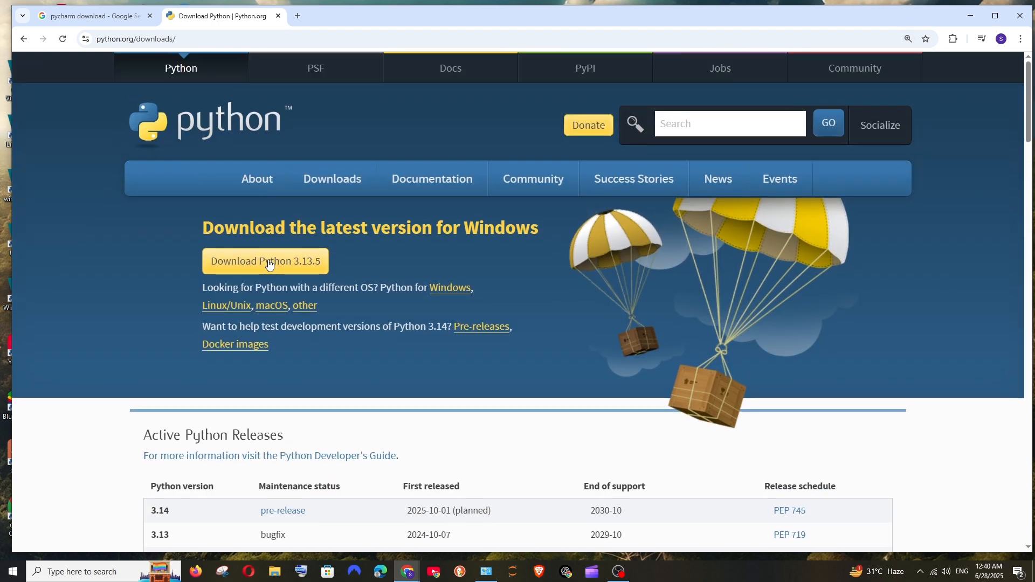
click(249, 264)
Launch the downloaded python-3.13.5-amd64.exe installer from the browser's recent downloads.
click(963, 40)
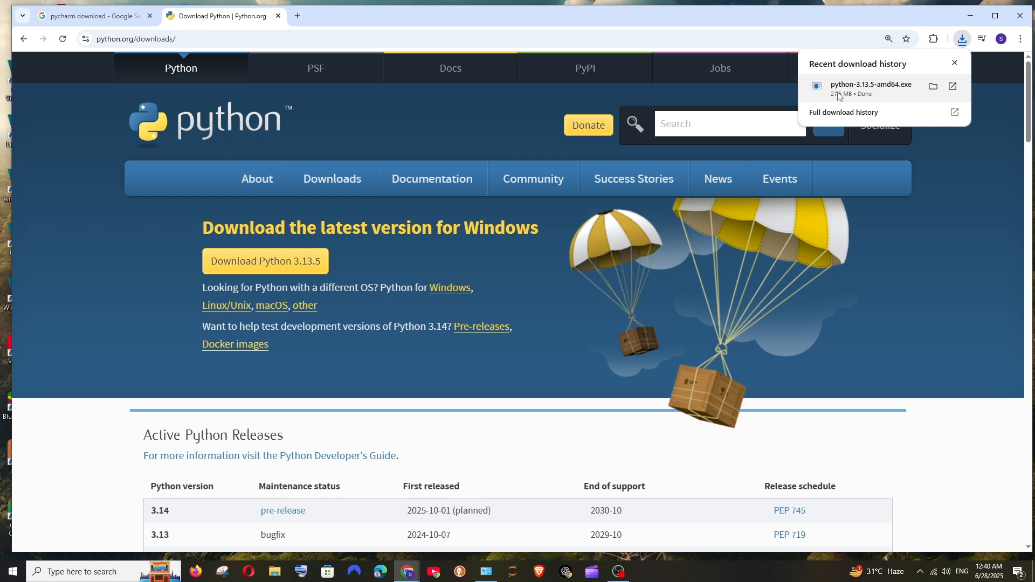
scroll(561, 237, up, 5)
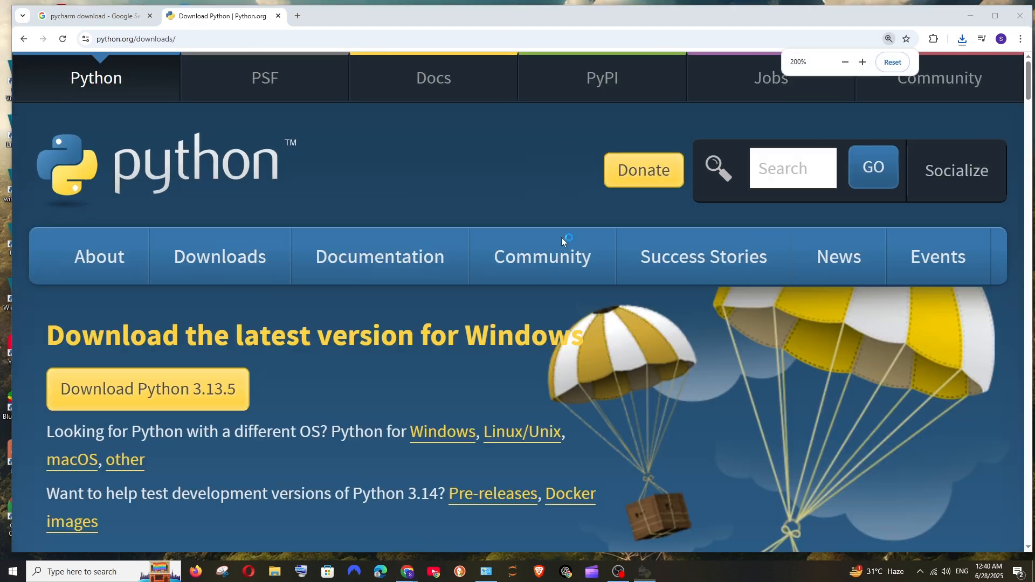
drag(510, 184, 481, 238)
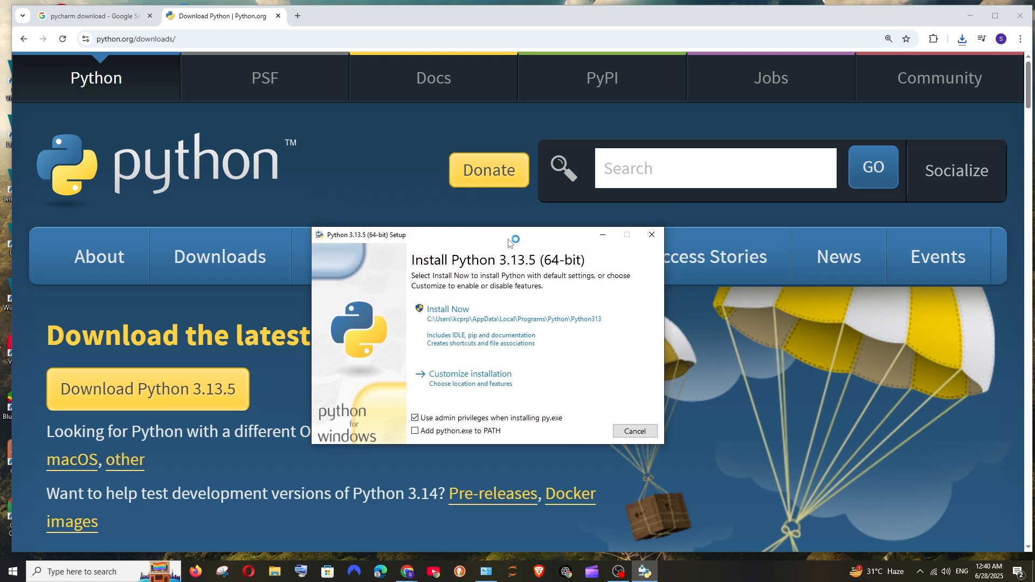
Install Python 3.13.5 with the default settings and python.exe added to PATH, and close the finished setup.
click(415, 431)
drag(476, 234, 493, 233)
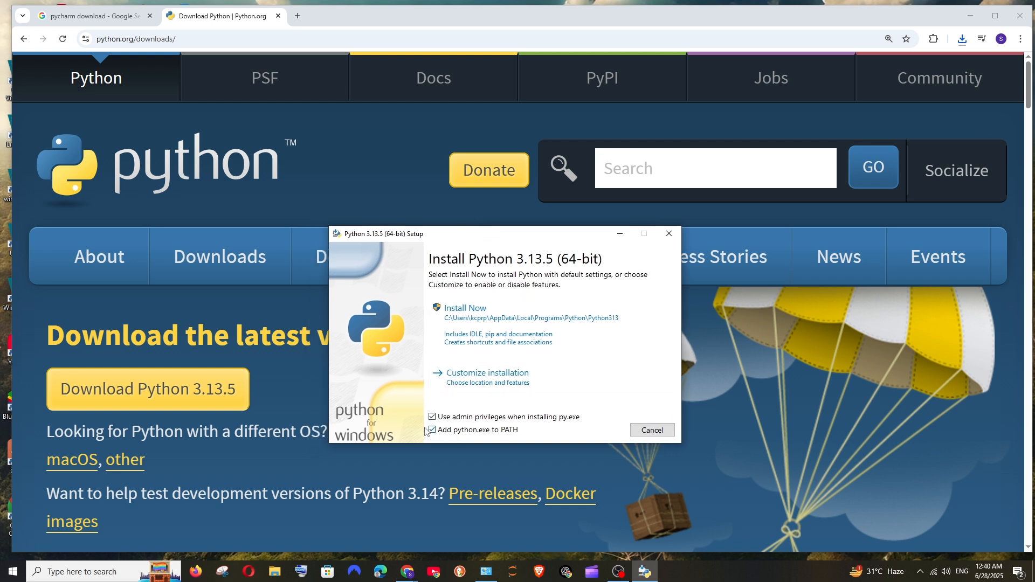
click(500, 330)
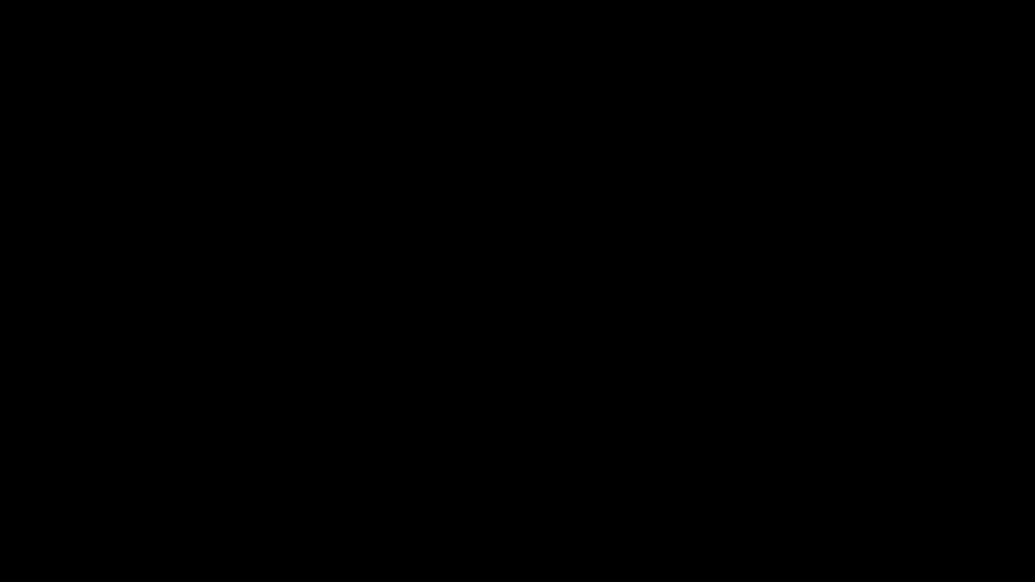
click(476, 368)
drag(511, 241, 525, 239)
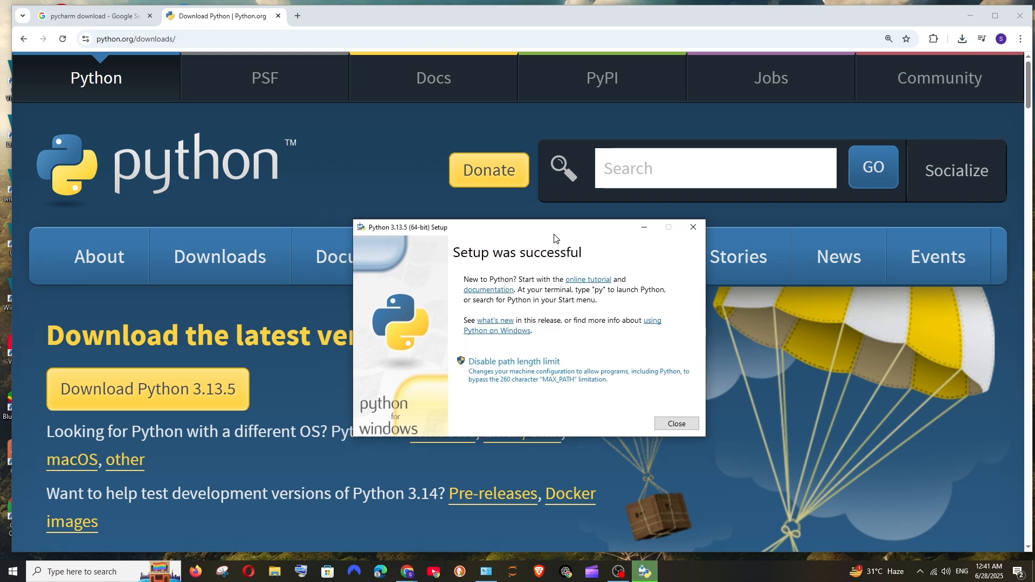
click(675, 428)
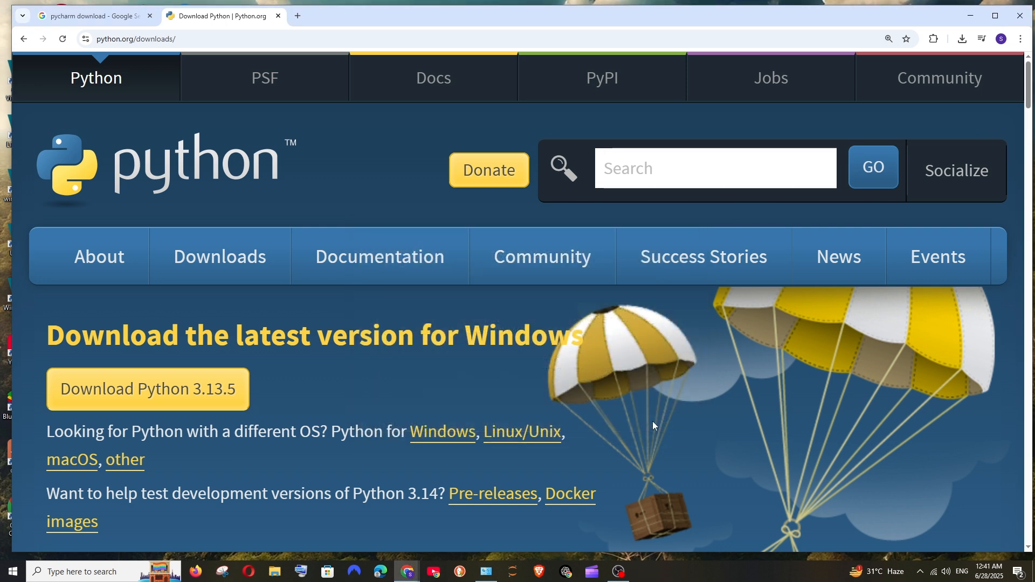
Check the installed Python version in Command Prompt with python --version, and close the window.
click(83, 579)
text(cmd)
key(Return)
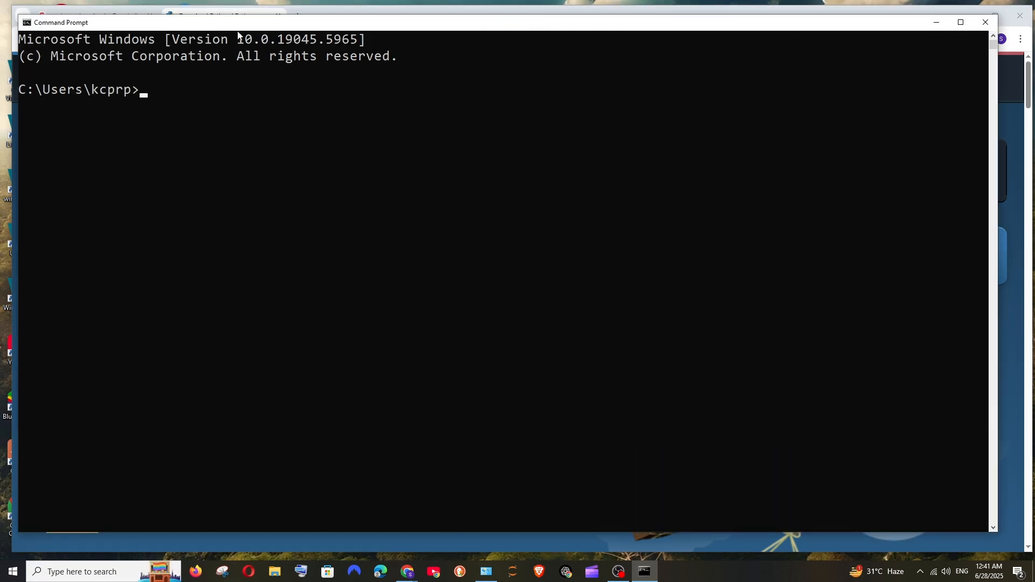
drag(235, 23, 342, 105)
text(p)
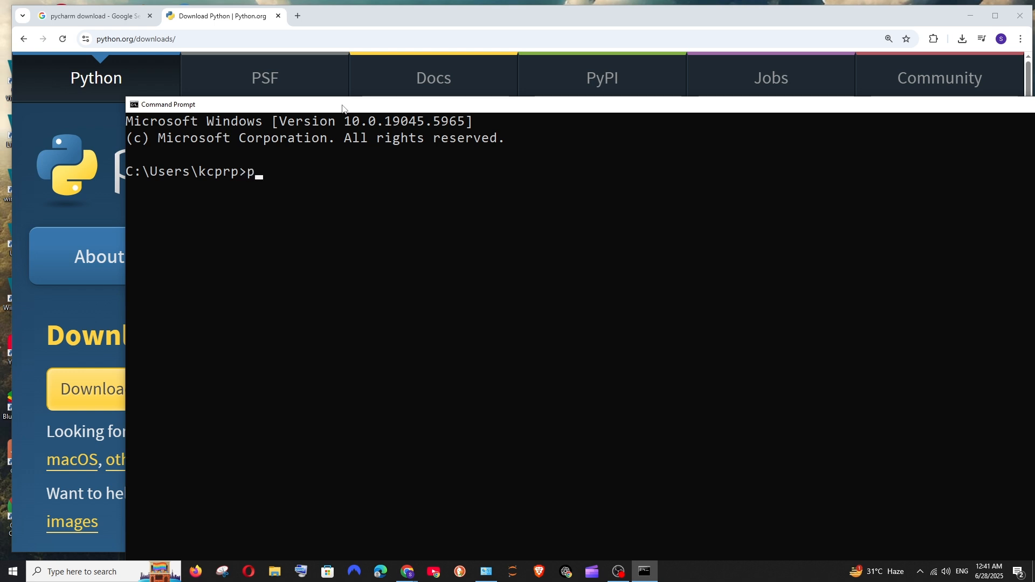
text(ython --version)
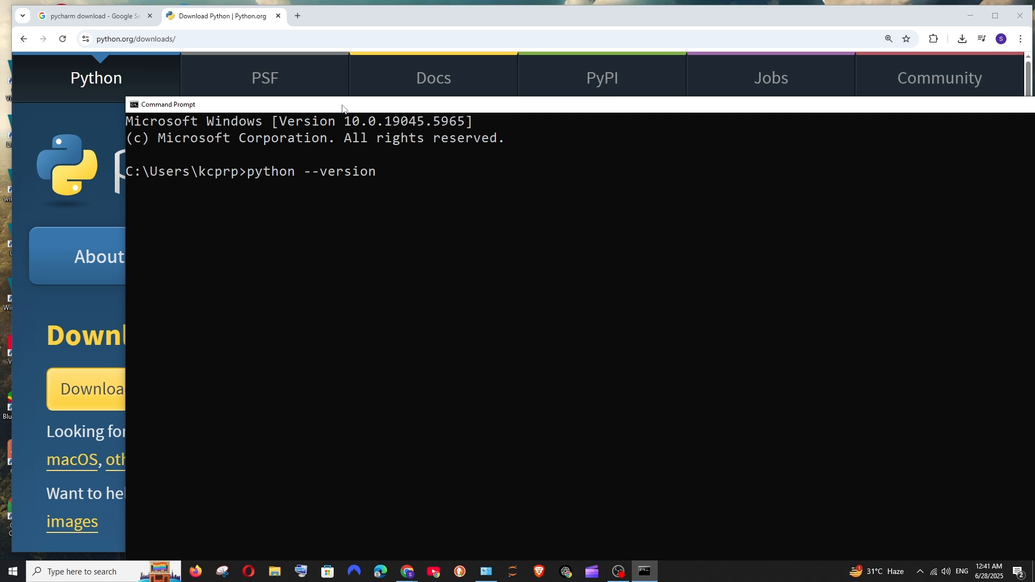
key(Return)
drag(251, 192, 117, 195)
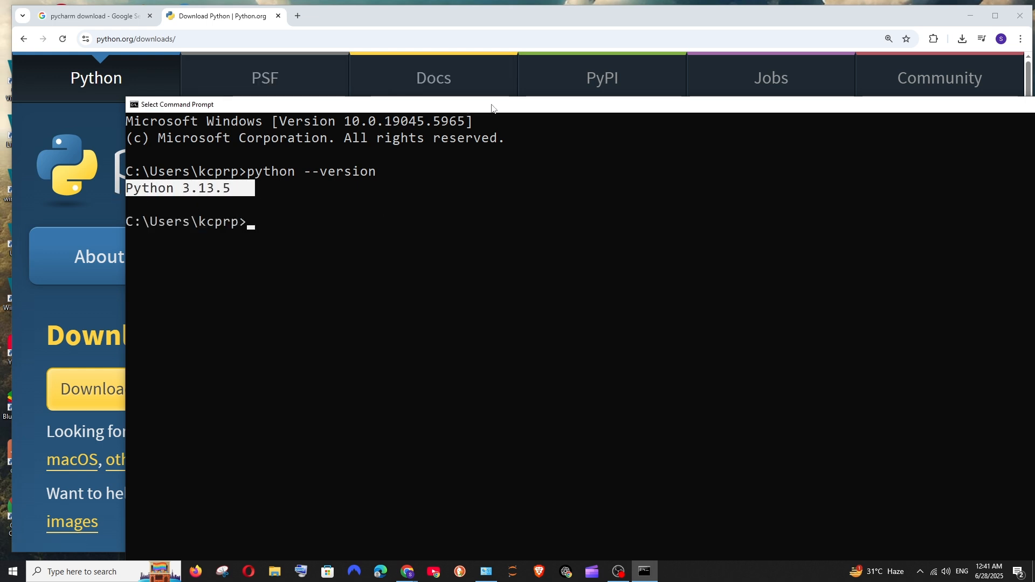
drag(491, 108, 287, 123)
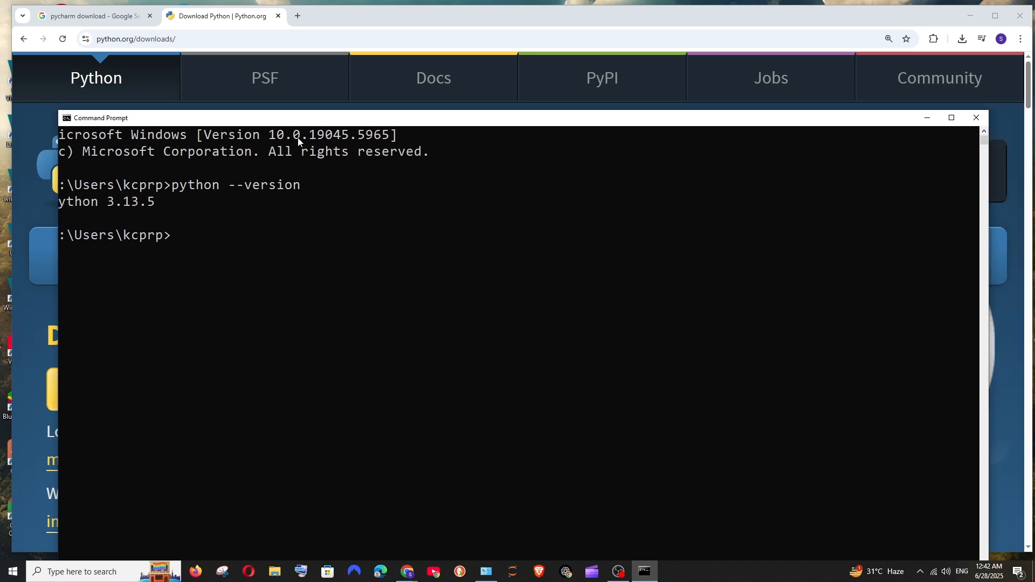
click(977, 117)
Switch to the "pycharm download" search results and open the JetBrains PyCharm download page.
click(105, 15)
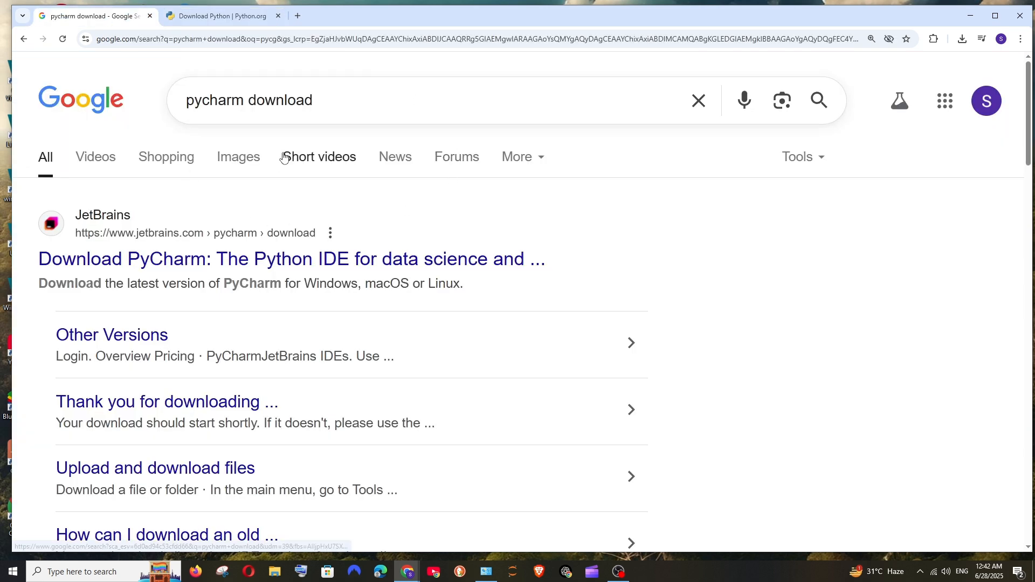
click(180, 261)
key(ctrl+plus)
key(ctrl+plus)
key(ctrl+plus)
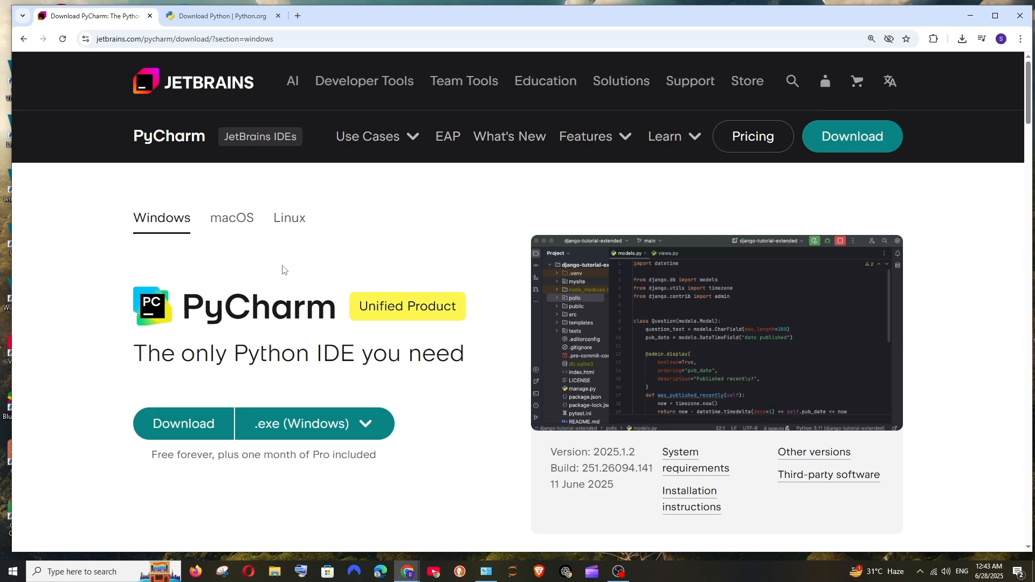
Download the Windows .exe of PyCharm Community Edition and dismiss the cookie settings notice.
scroll(283, 270, down, 1)
scroll(283, 270, down, 12)
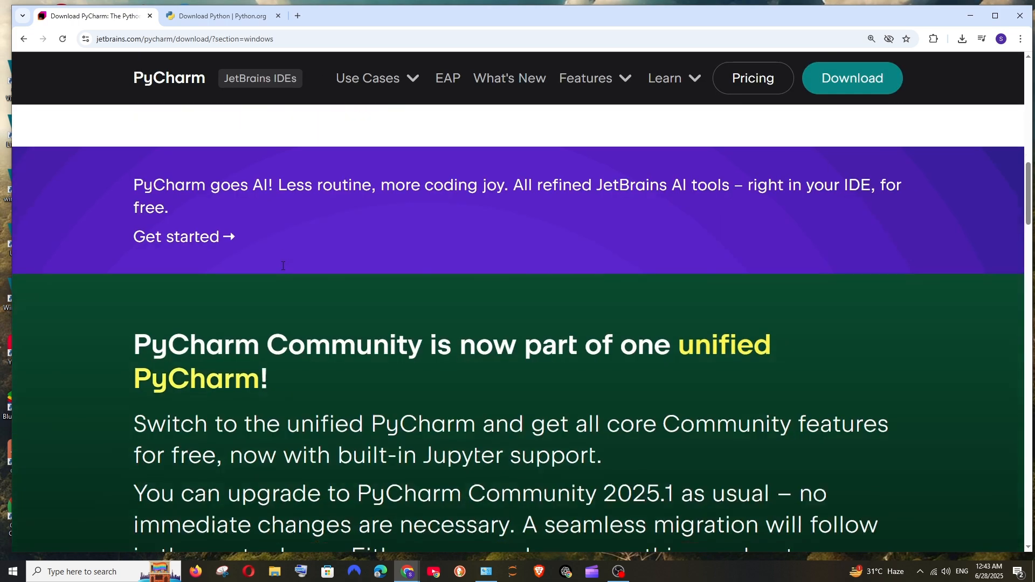
scroll(281, 266, down, 5)
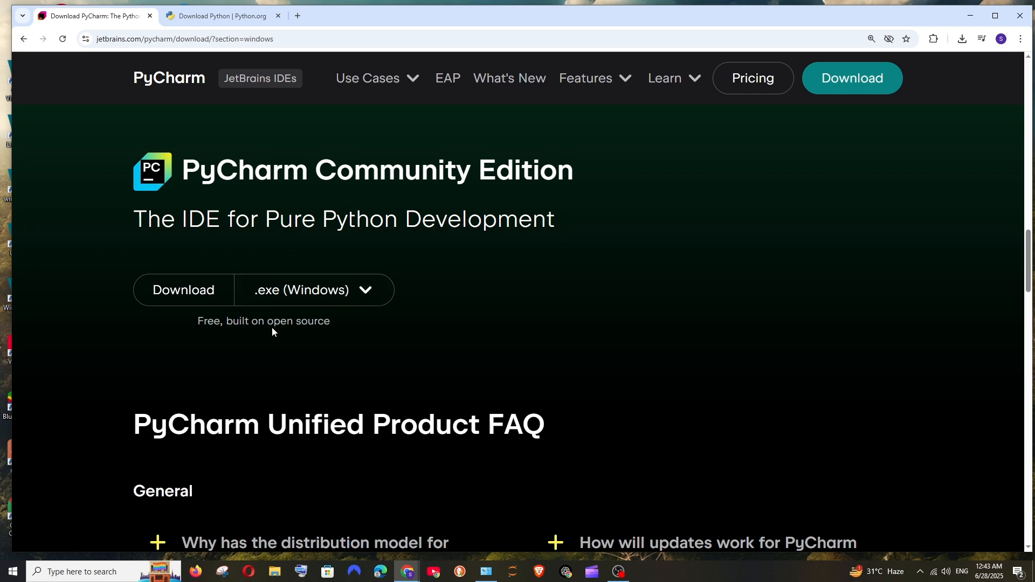
click(168, 291)
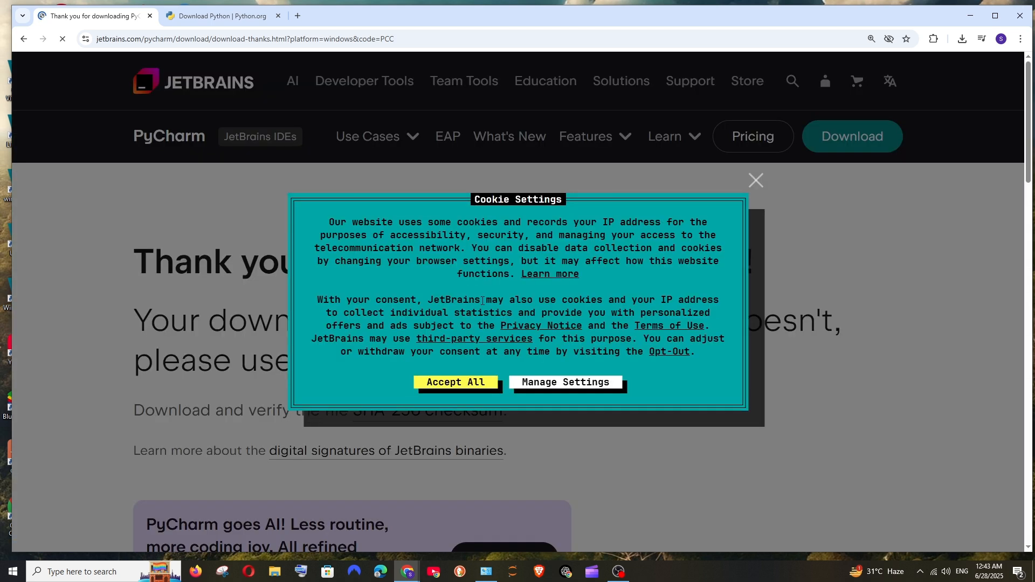
click(754, 182)
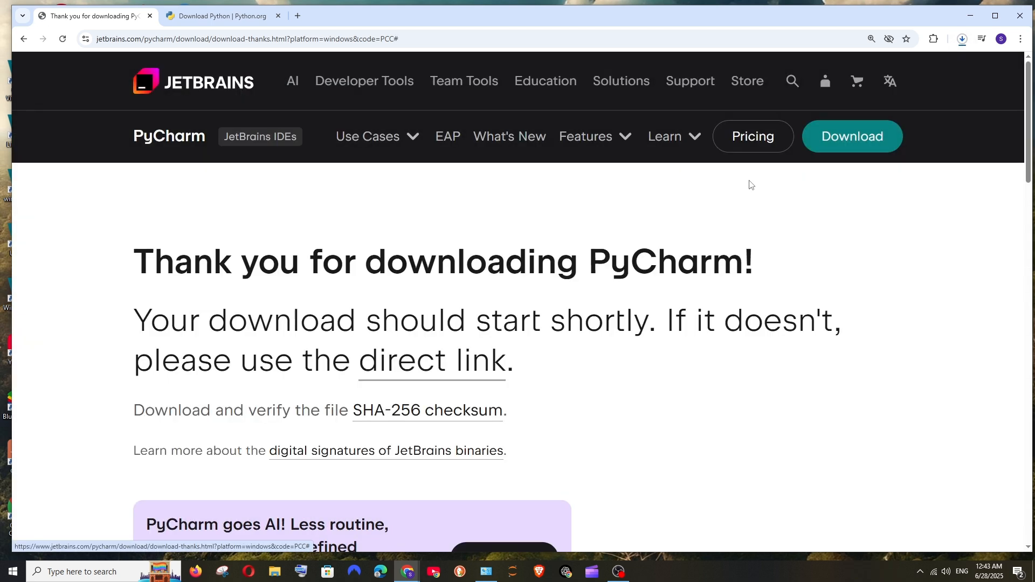
Launch the downloaded PyCharm Community installer and continue past its welcome page.
click(962, 41)
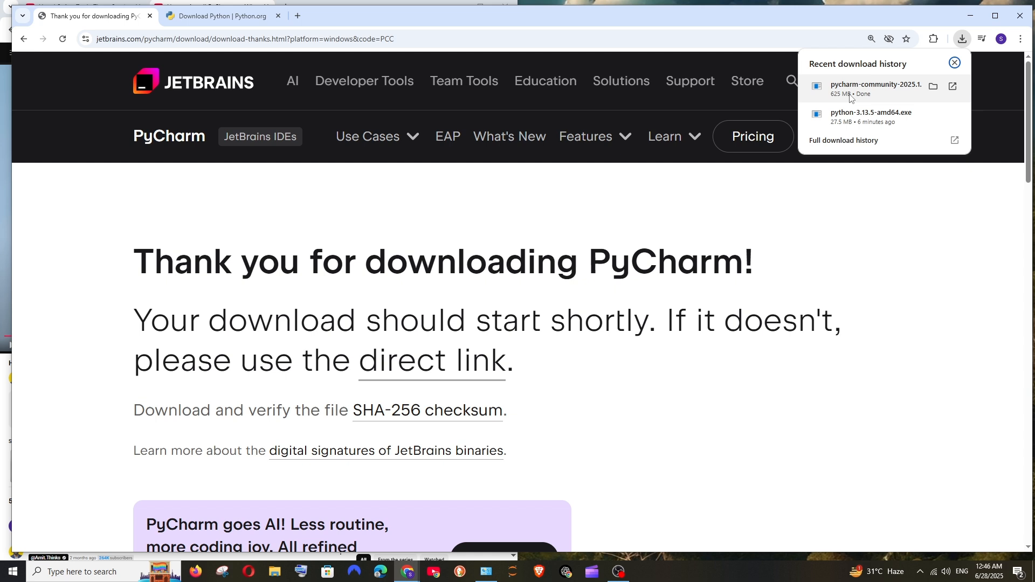
click(850, 97)
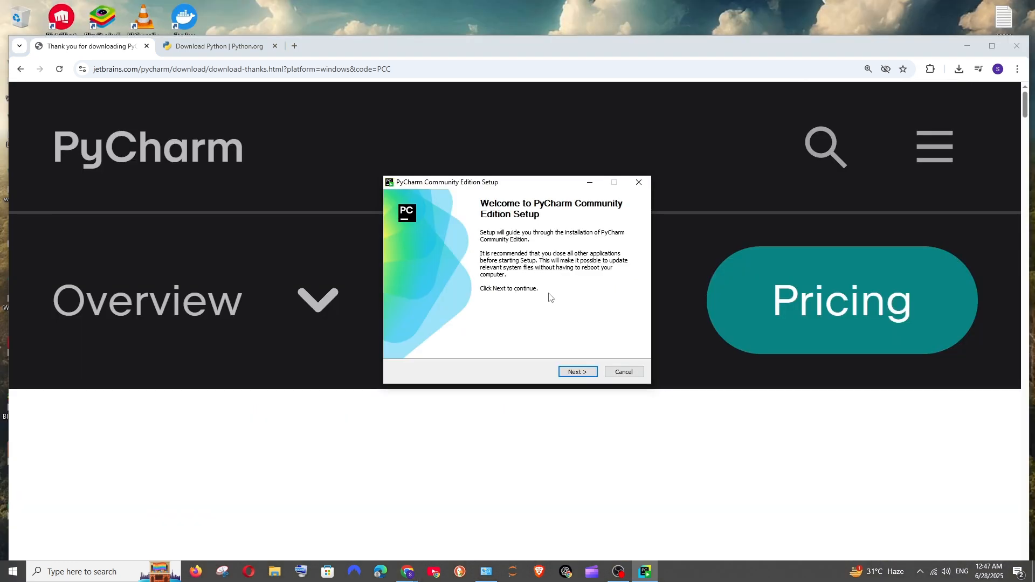
drag(501, 184, 507, 170)
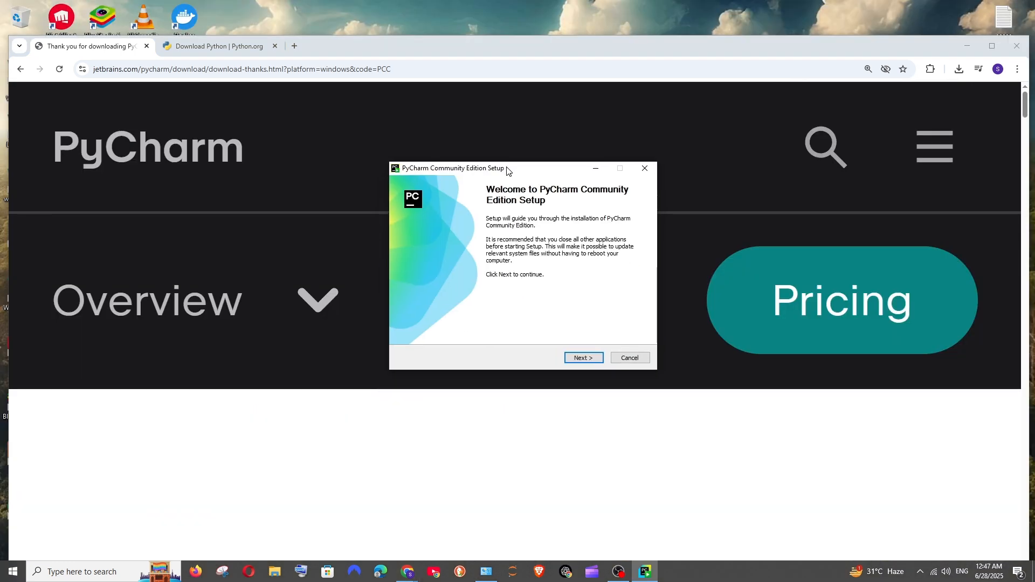
click(584, 358)
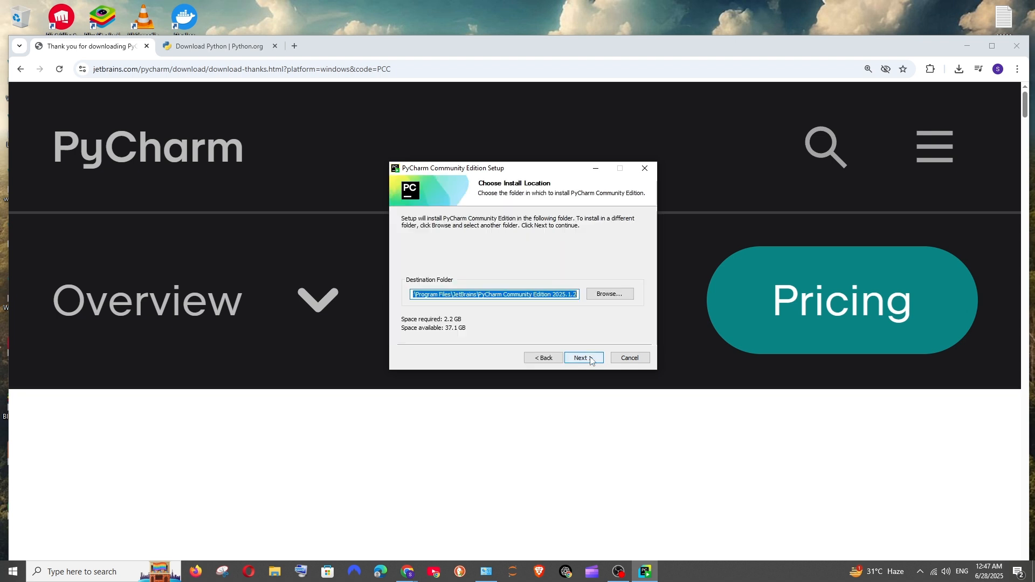
Set the PyCharm destination to the folder D:\PyCharm Community Edition and continue to the installation options.
click(493, 295)
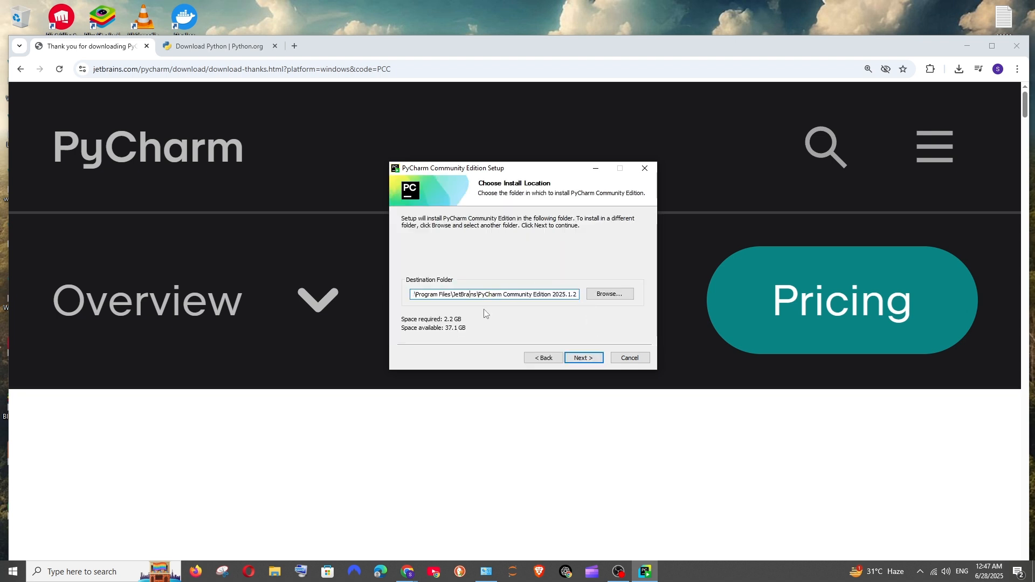
key(Home)
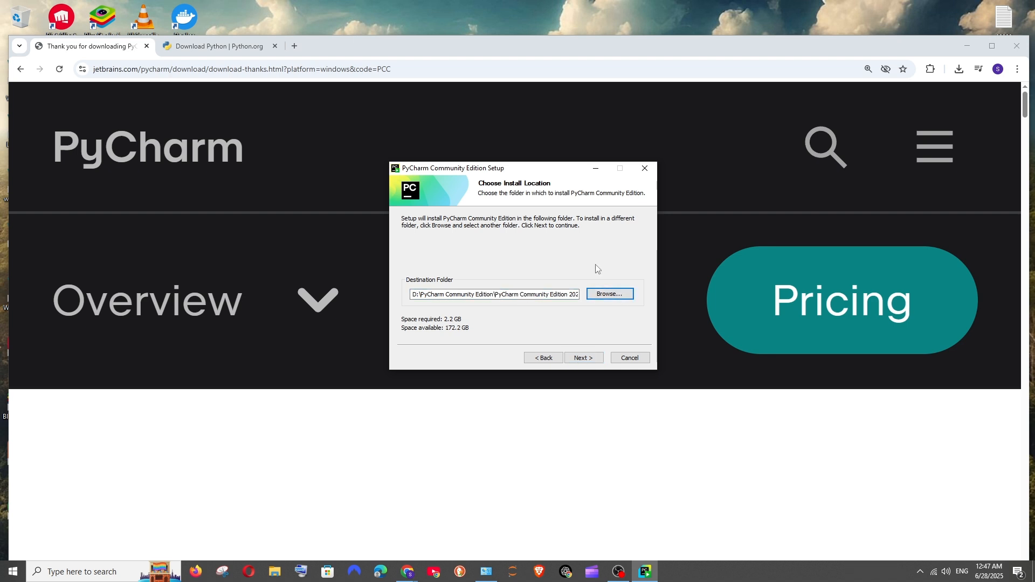
drag(501, 173, 507, 173)
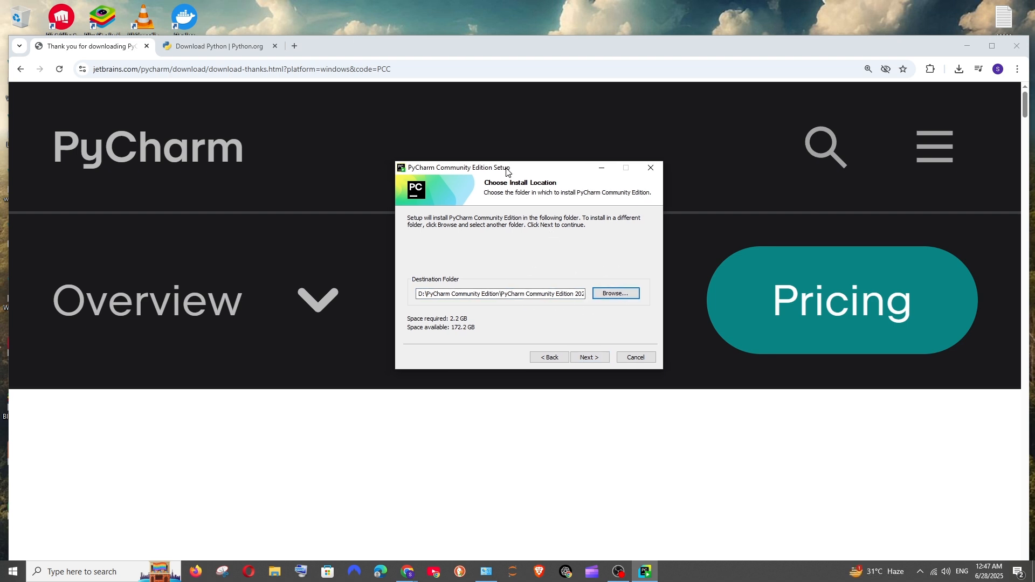
click(591, 357)
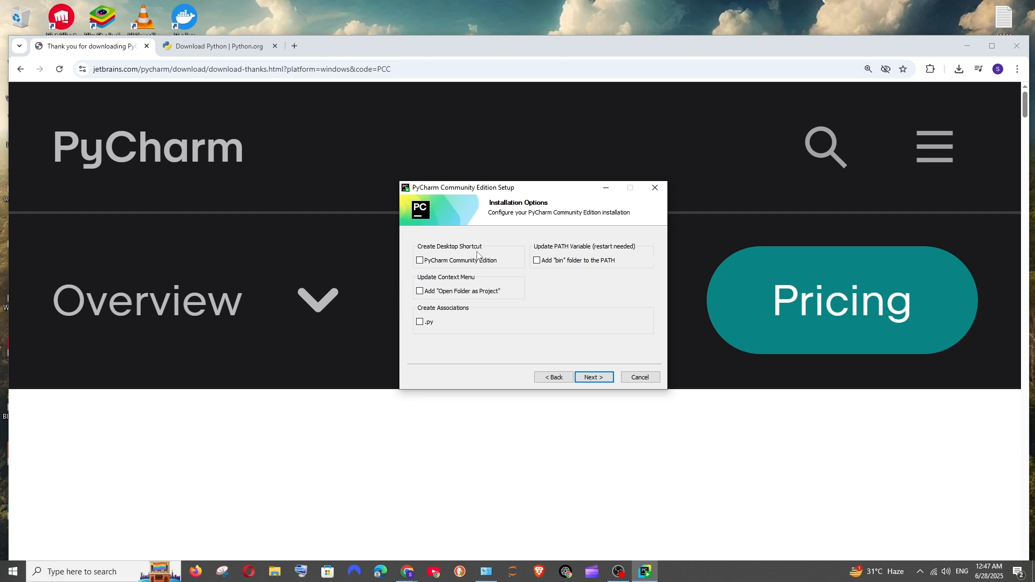
Enable the desktop shortcut, "Open Folder as Project", the "bin" folder in PATH and the .py association, and accept the options.
click(421, 260)
click(420, 292)
click(537, 262)
click(427, 327)
drag(536, 189, 566, 203)
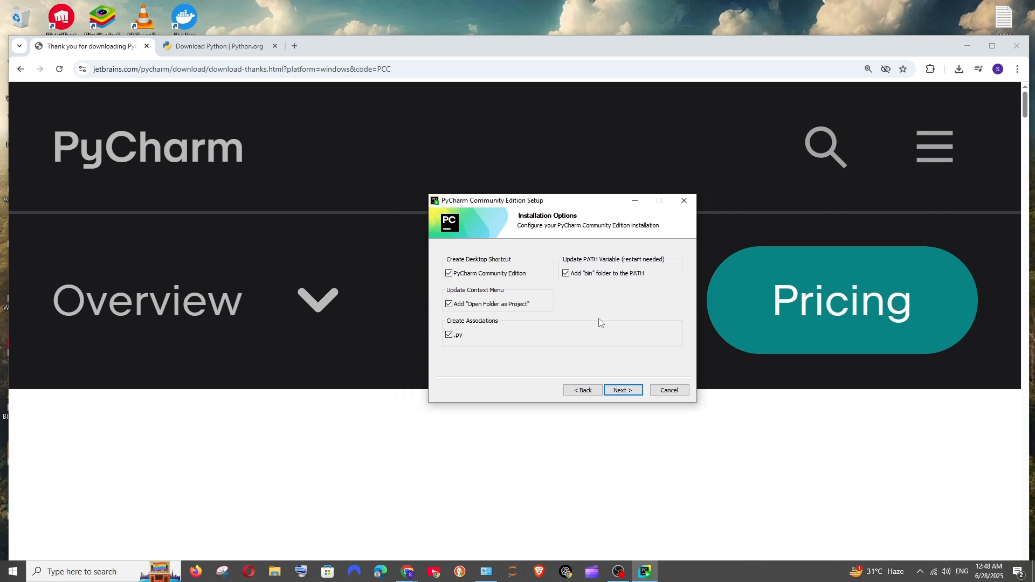
click(623, 390)
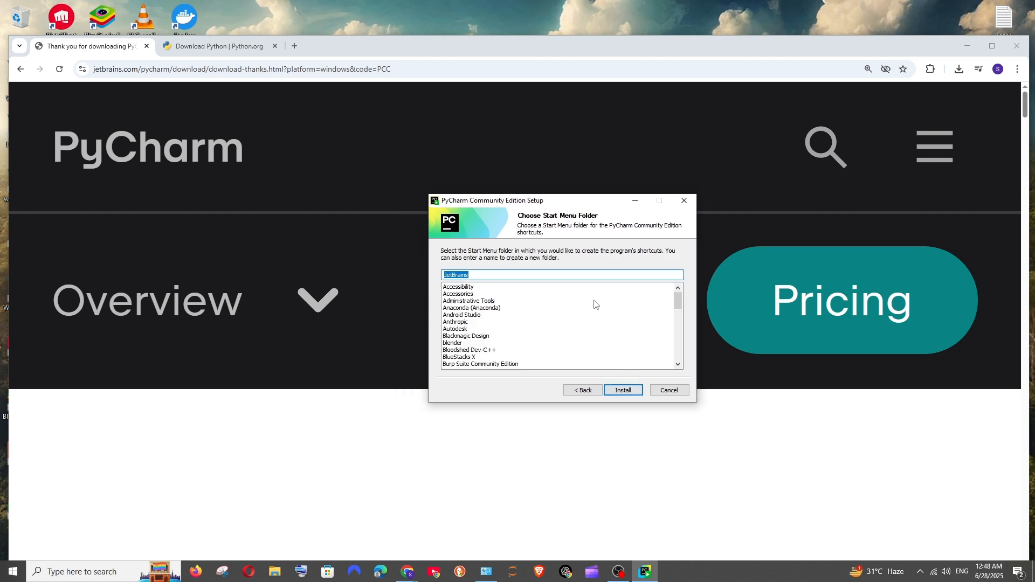
Install PyCharm with the JetBrains Start Menu folder, finish setup with the manual reboot option, and minimize the browser.
click(623, 391)
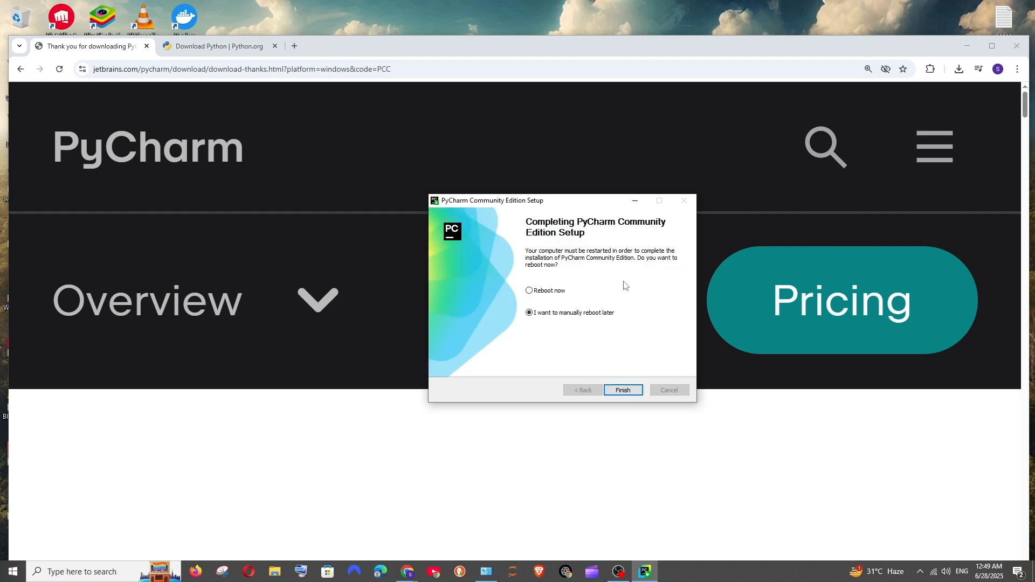
drag(564, 205, 579, 205)
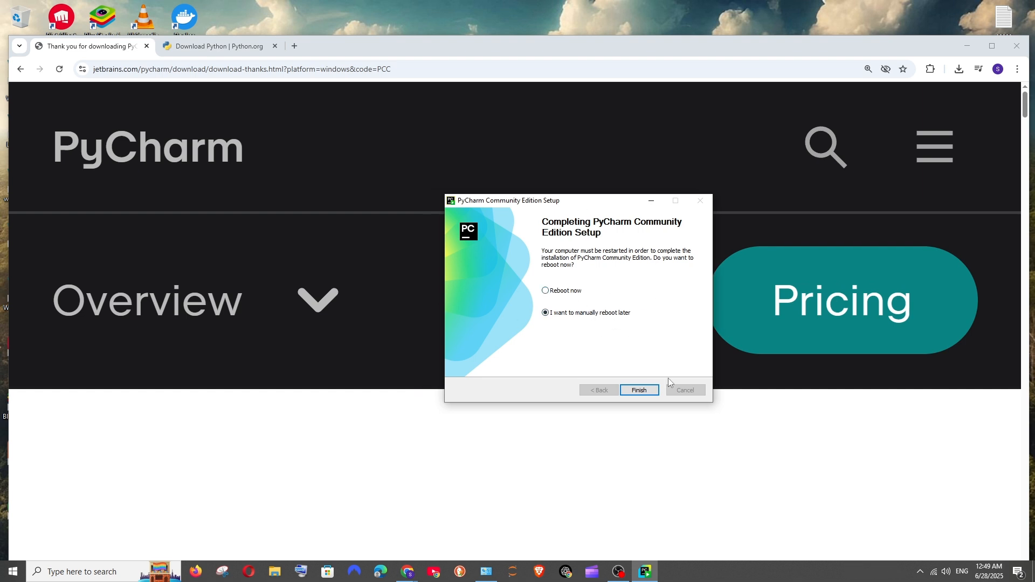
click(638, 390)
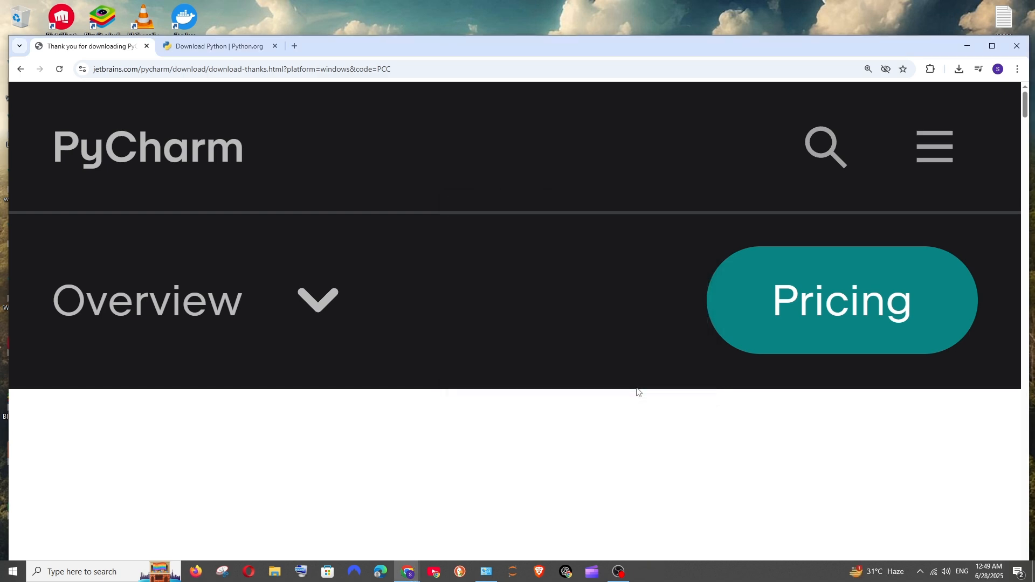
click(967, 52)
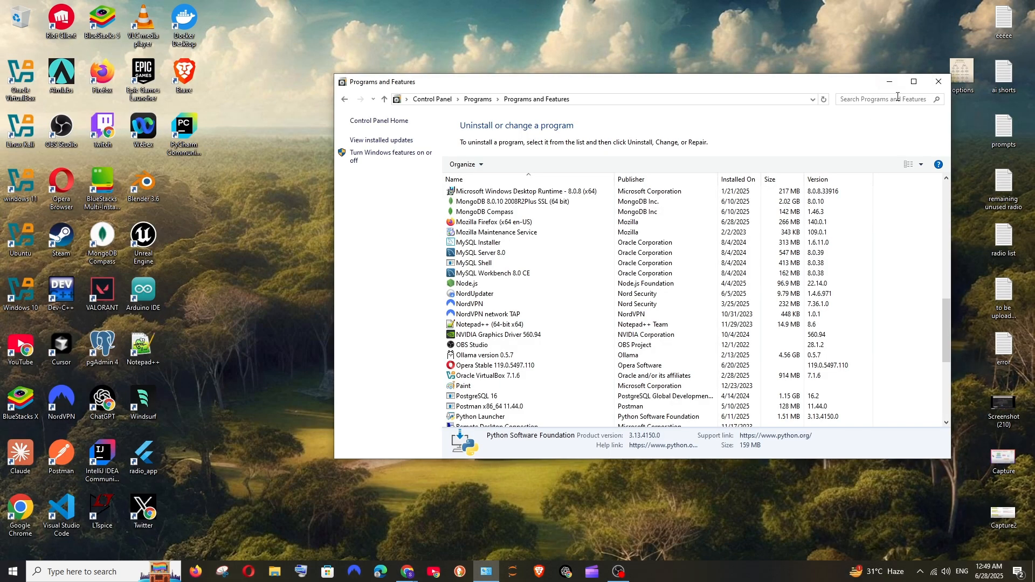
Launch PyCharm Community from its desktop shortcut and skip importing settings from other editors.
click(914, 82)
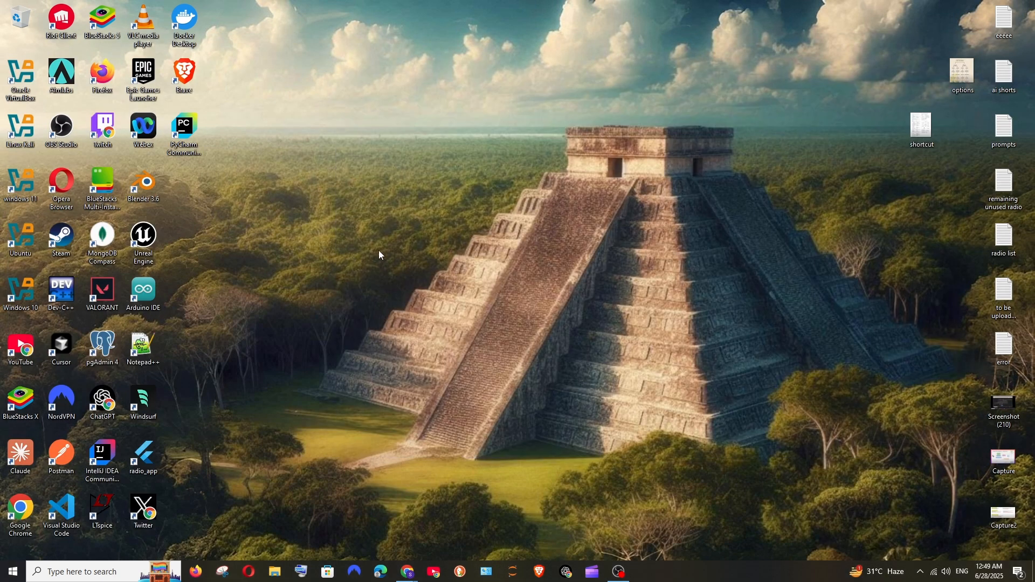
click(185, 144)
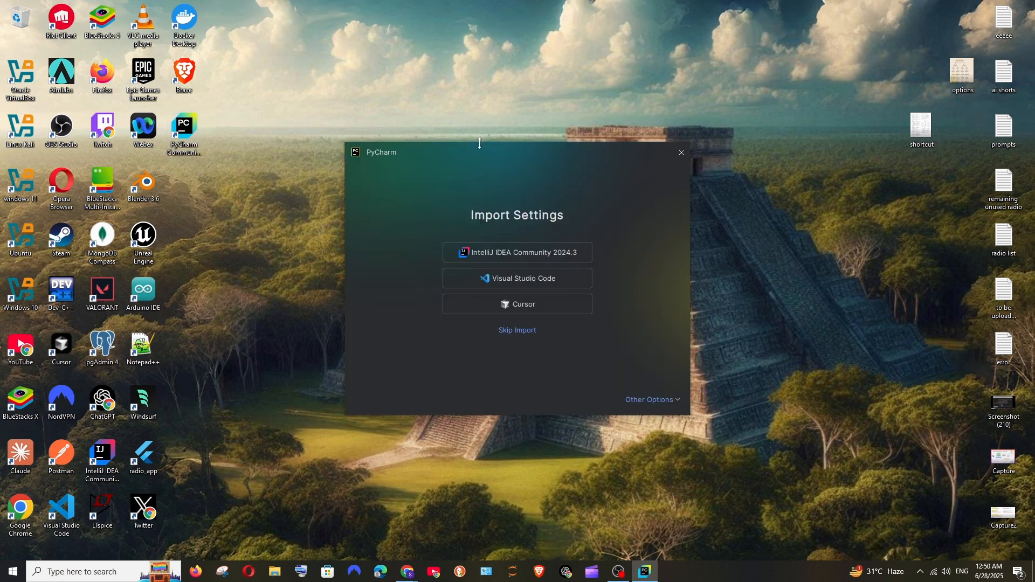
drag(489, 151, 508, 155)
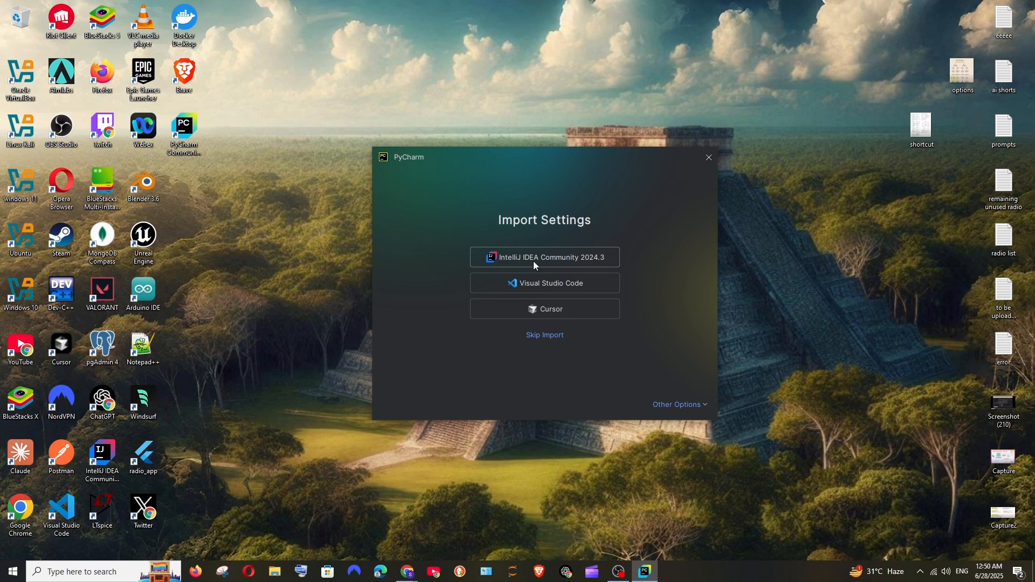
drag(543, 156, 550, 156)
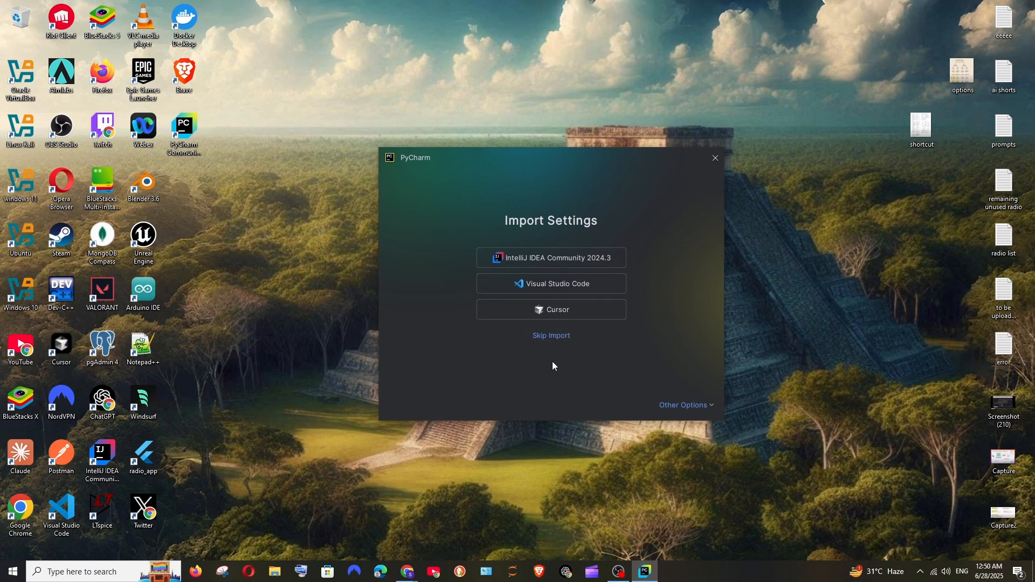
click(544, 337)
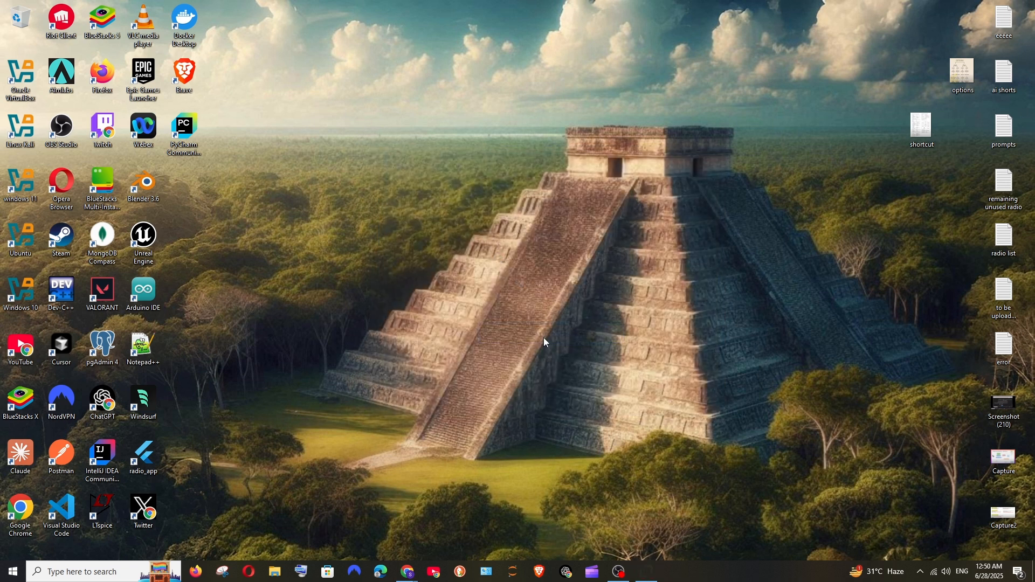
drag(492, 82, 473, 122)
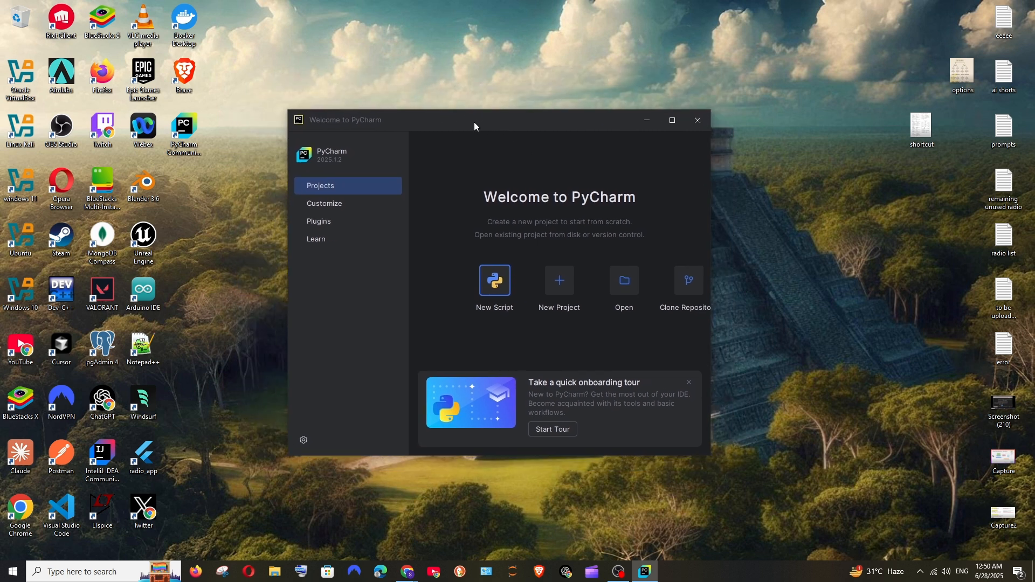
Try the High Contrast theme in the PyCharm customization settings and return to the Dark theme.
click(339, 205)
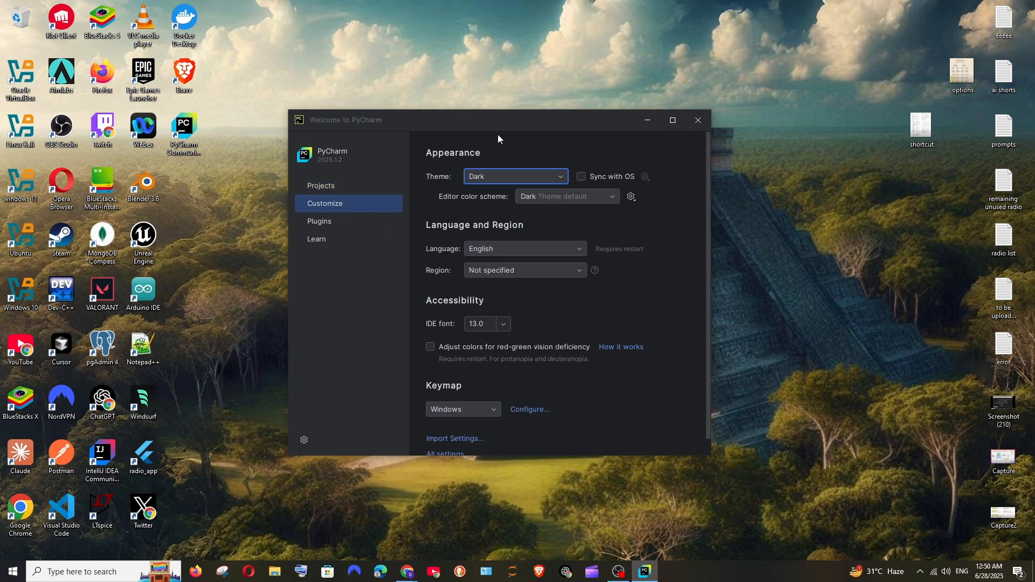
click(510, 179)
click(512, 166)
click(523, 195)
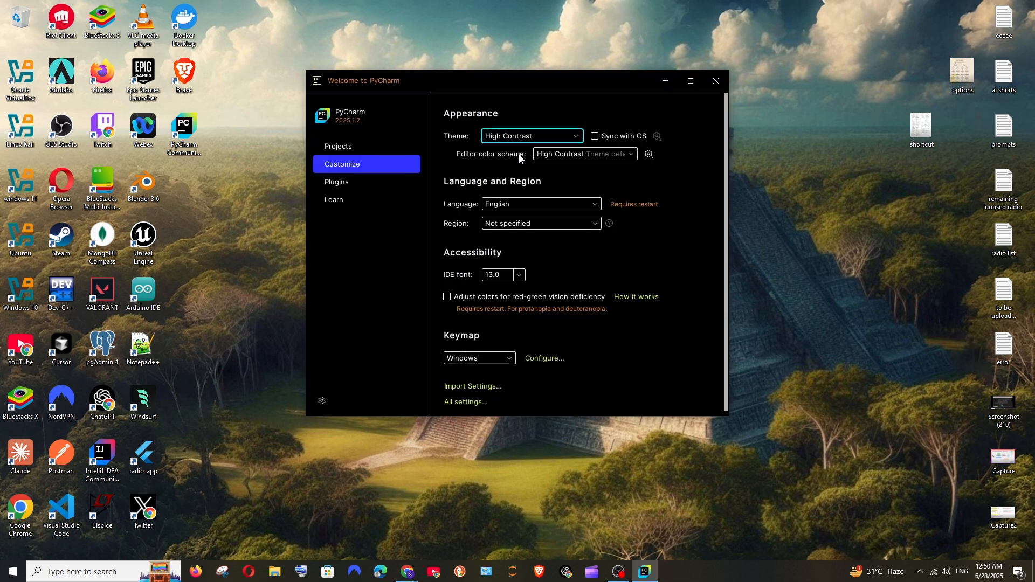
click(508, 135)
click(510, 149)
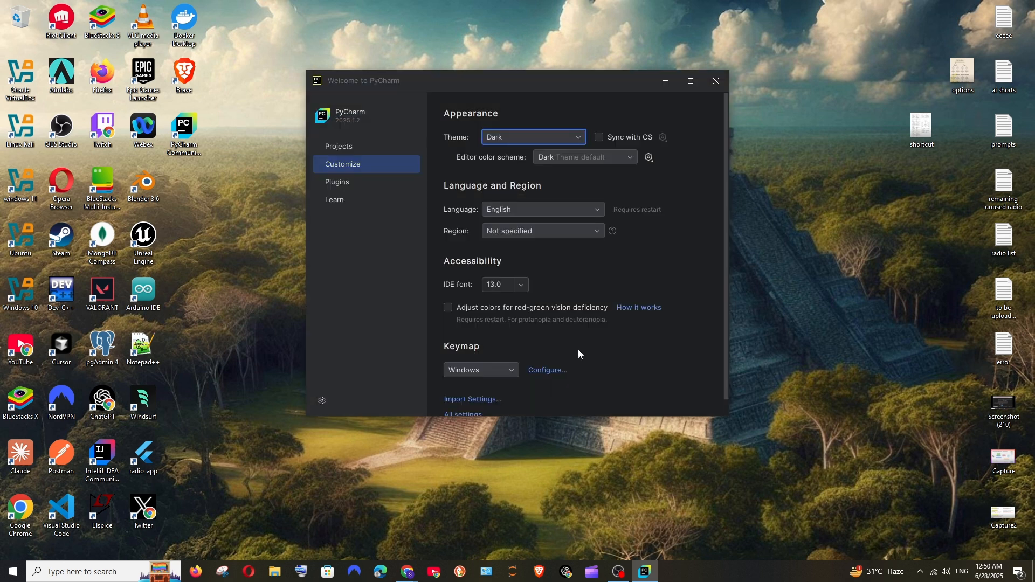
drag(731, 419, 816, 518)
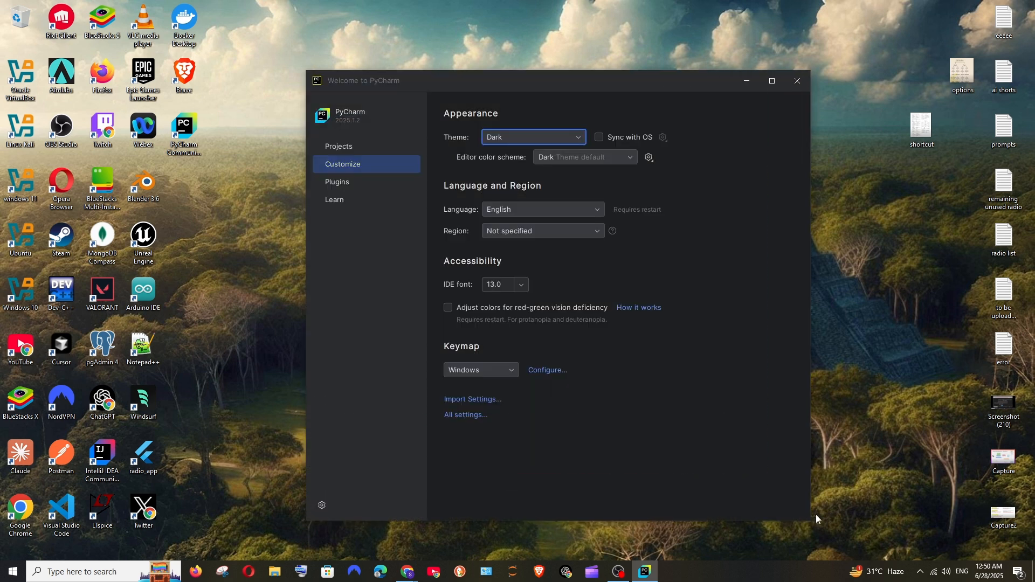
click(568, 209)
click(571, 205)
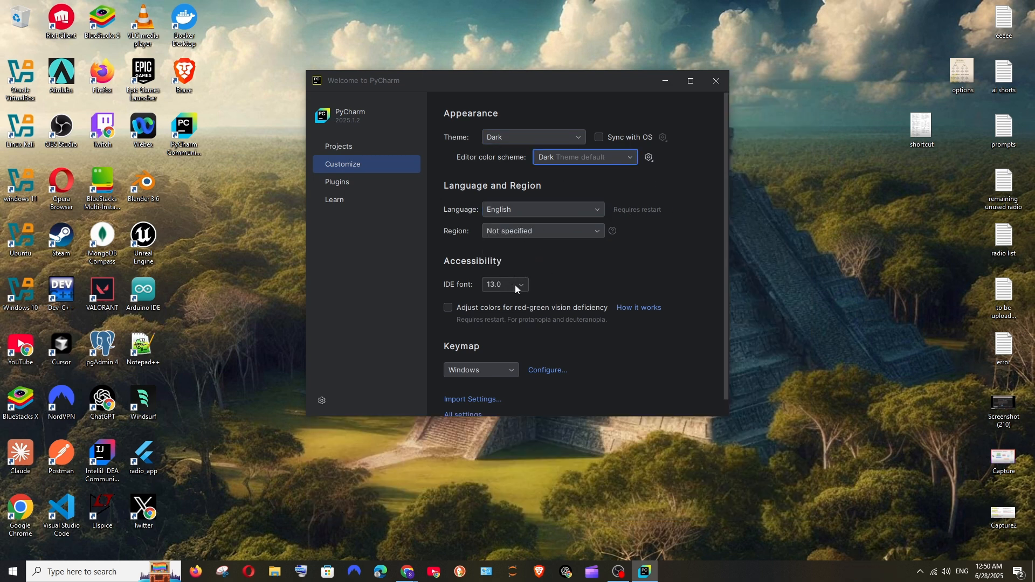
Try an IDE font size of 20 in the accessibility settings and settle on 12.
click(515, 284)
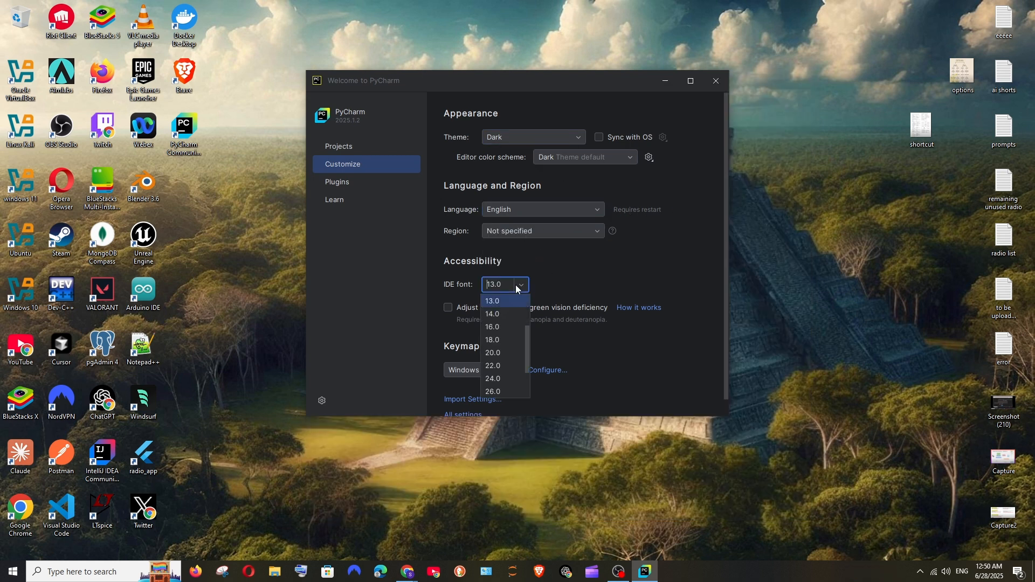
click(509, 354)
click(517, 336)
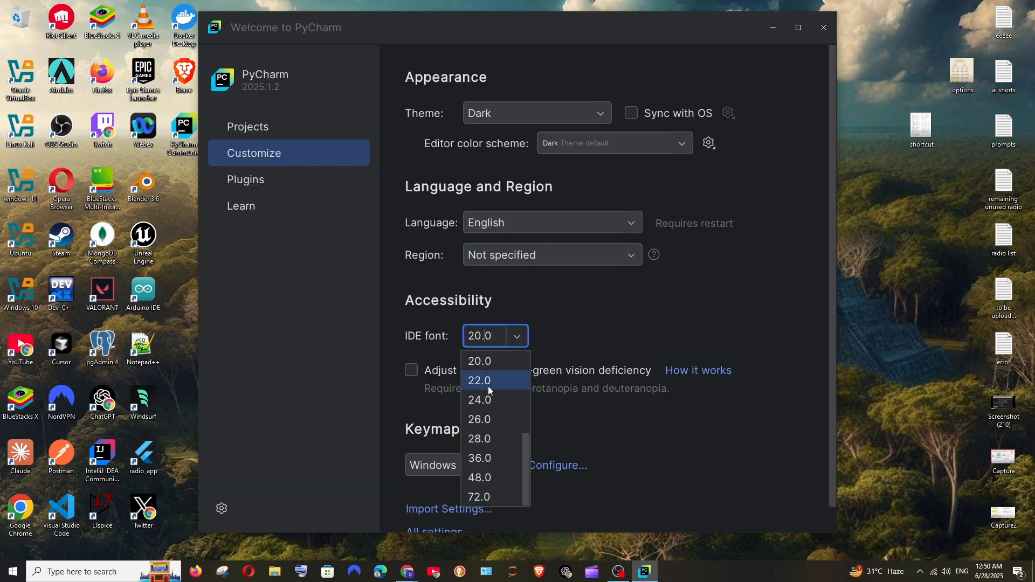
click(498, 400)
click(516, 367)
scroll(493, 269, up, 3)
click(493, 273)
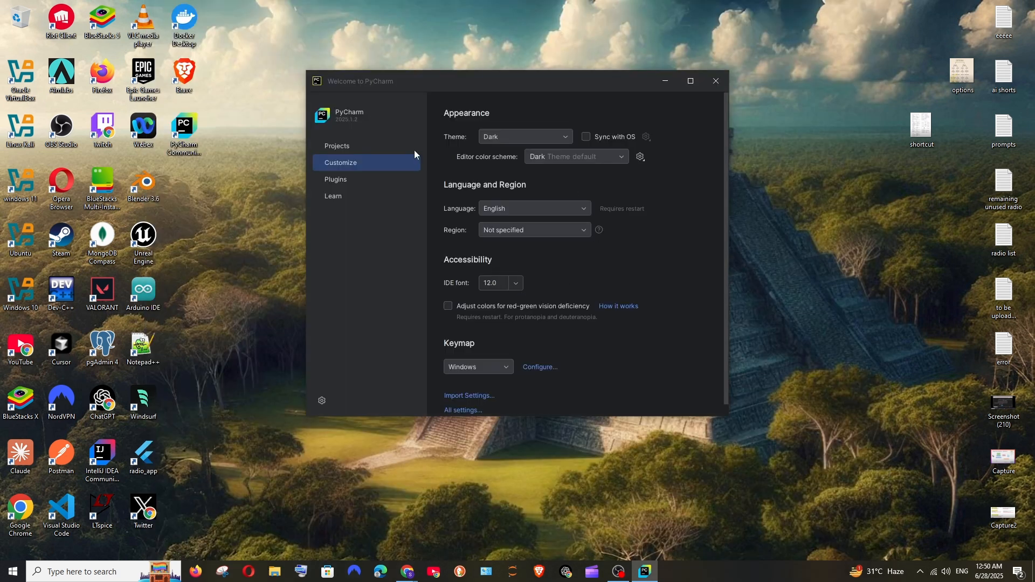
drag(516, 77, 497, 103)
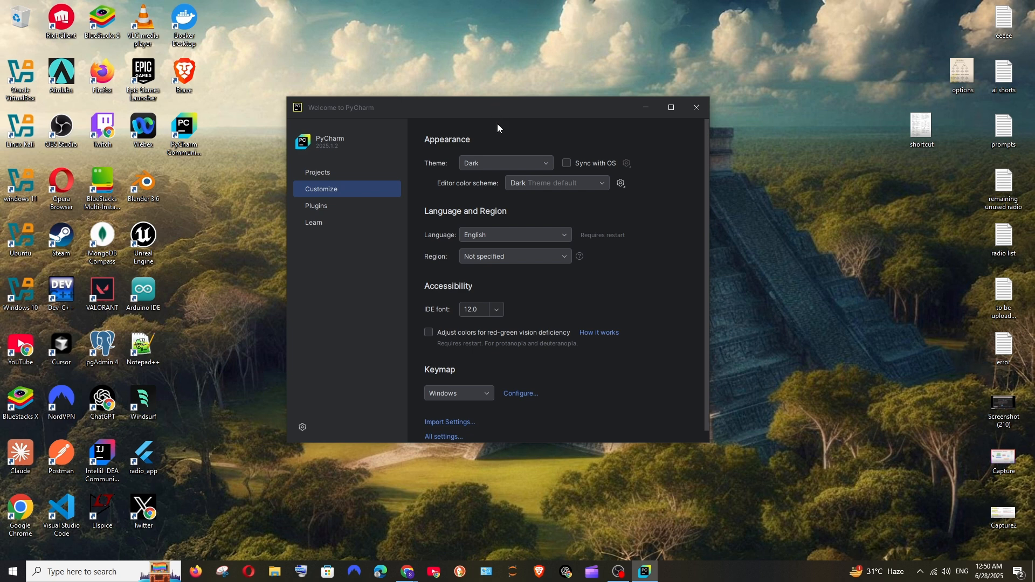
Create the Pure Python project PythonProject1 in the default PycharmProjects folder, using a project venv with Python 3.13.
click(333, 173)
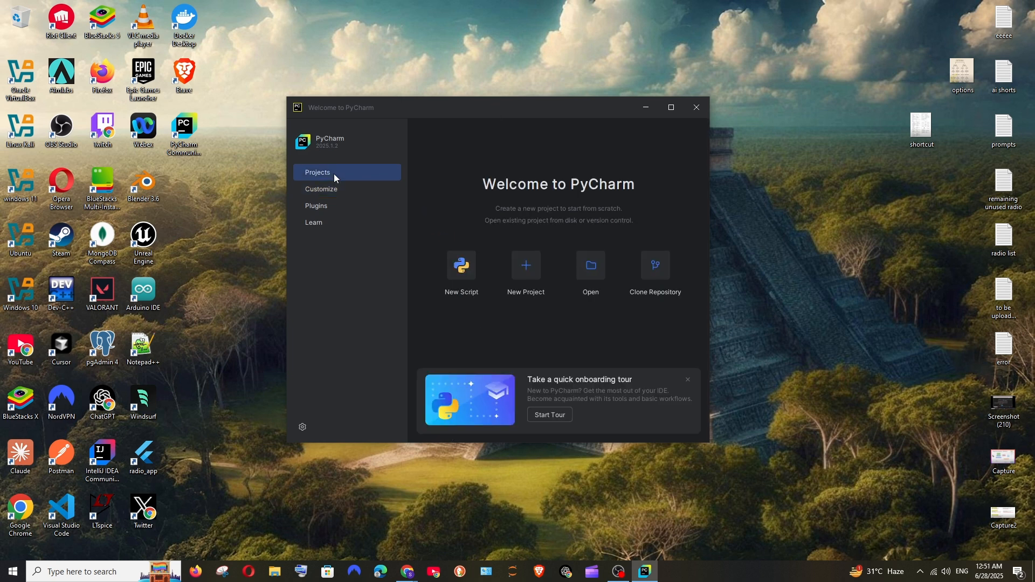
click(527, 267)
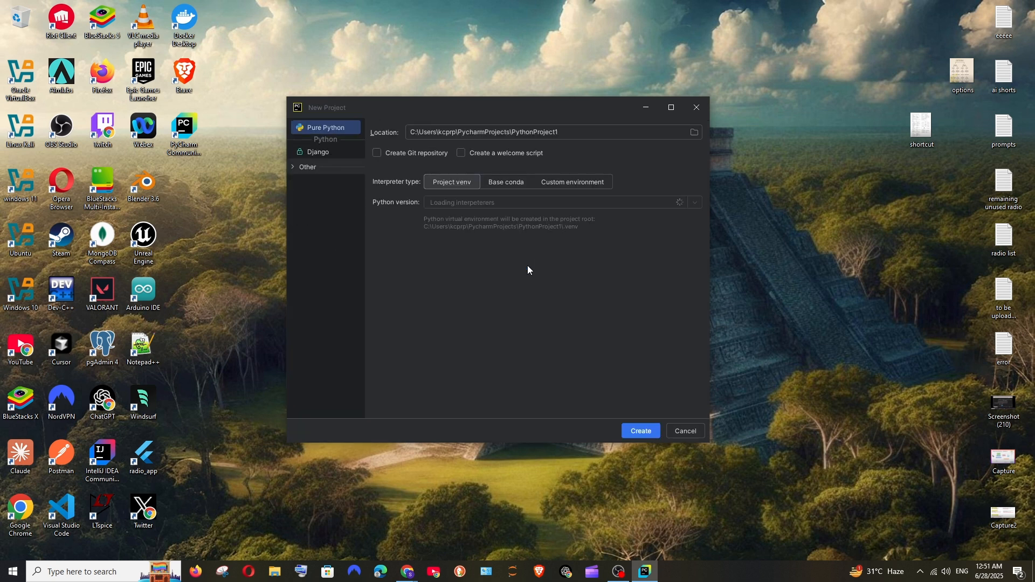
drag(545, 109, 549, 139)
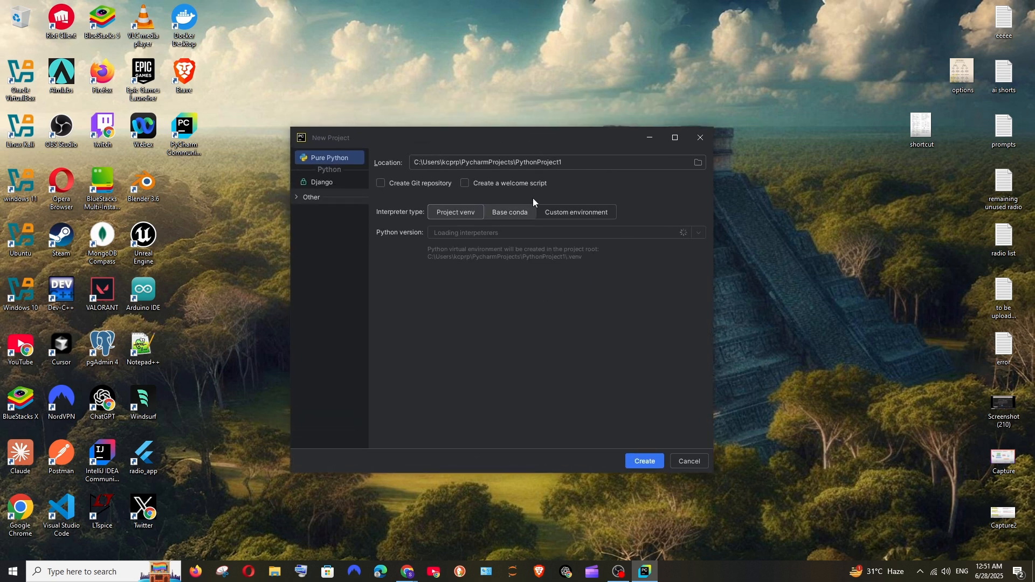
drag(418, 160, 584, 163)
click(584, 162)
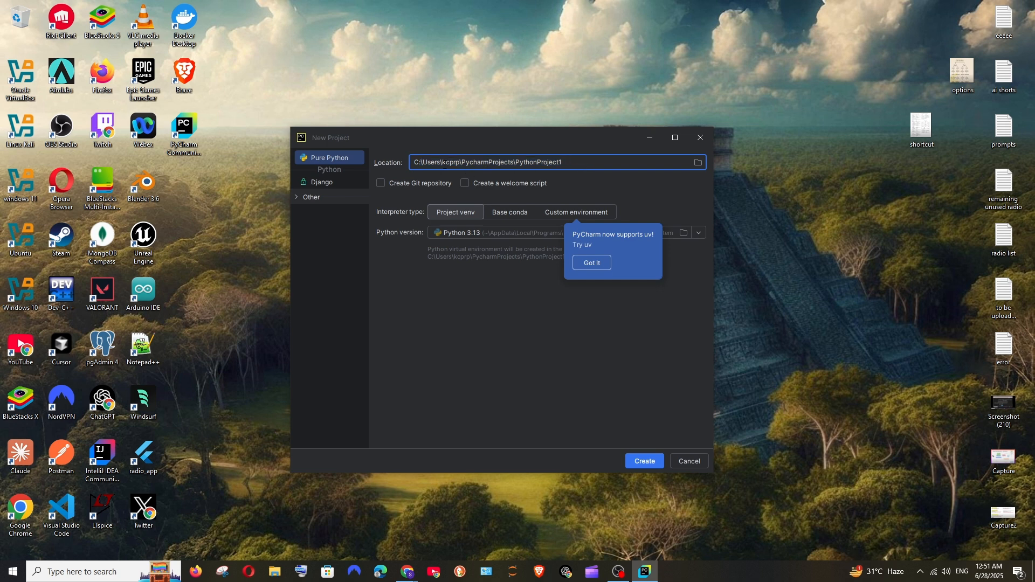
double_click(464, 160)
click(483, 163)
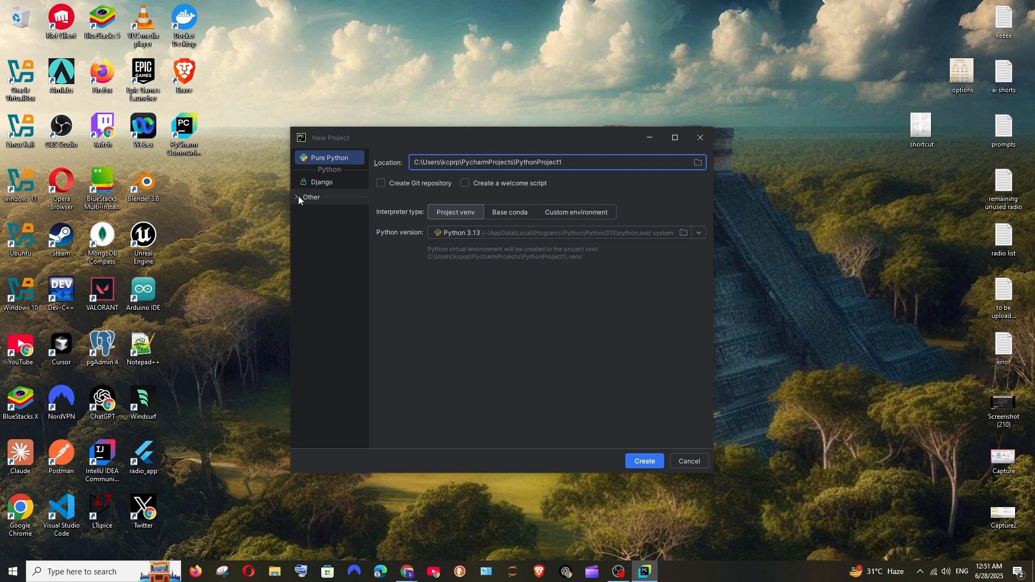
drag(498, 139, 532, 145)
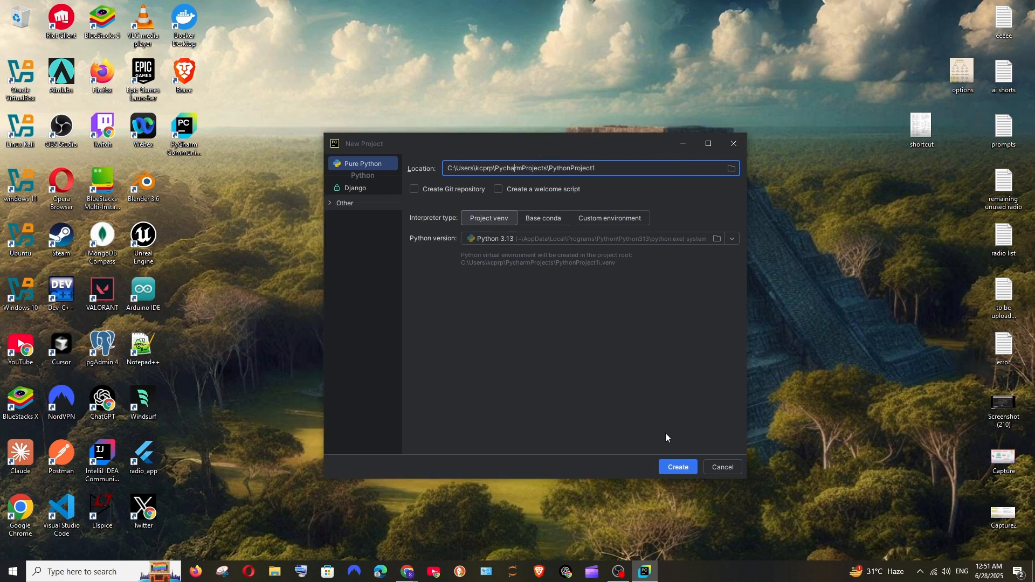
click(678, 467)
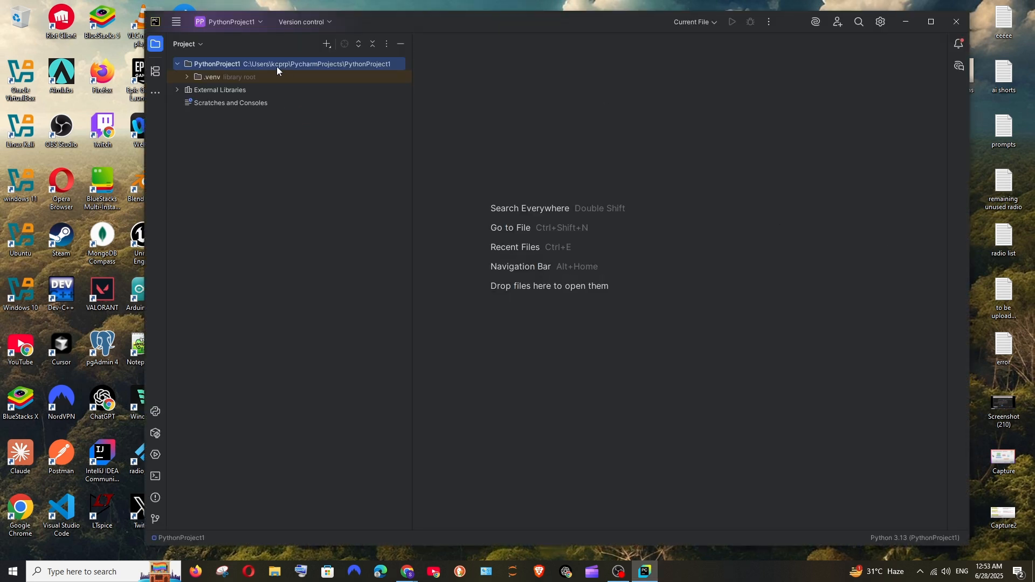
Add a new Python file named test.py to PythonProject1.
click(327, 44)
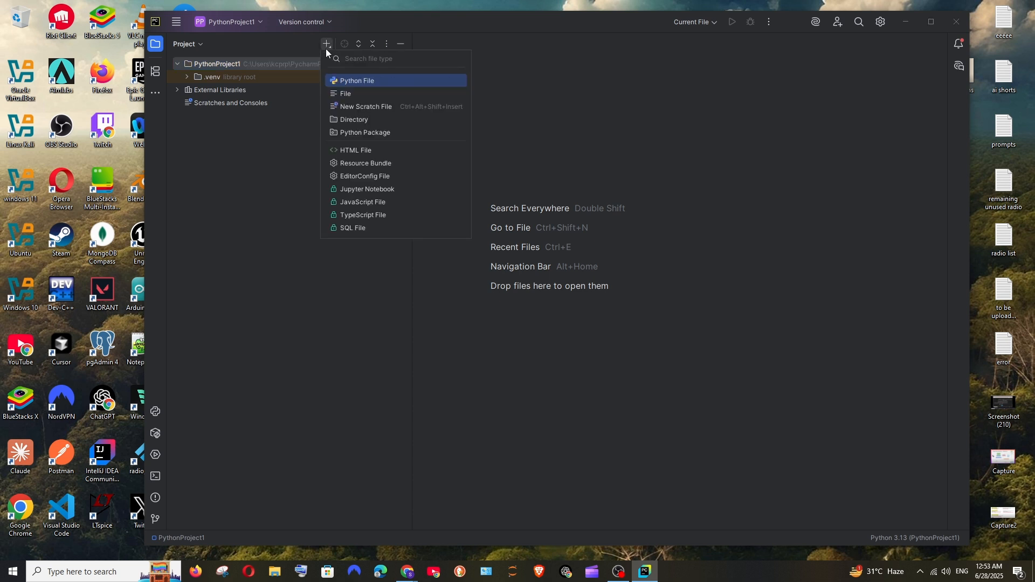
click(375, 83)
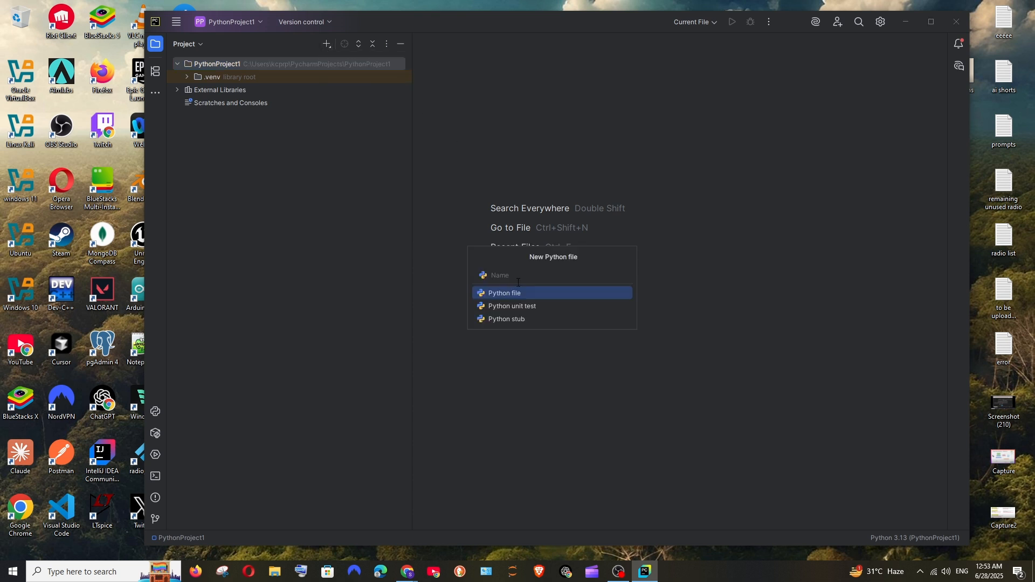
text(test.py)
key(Return)
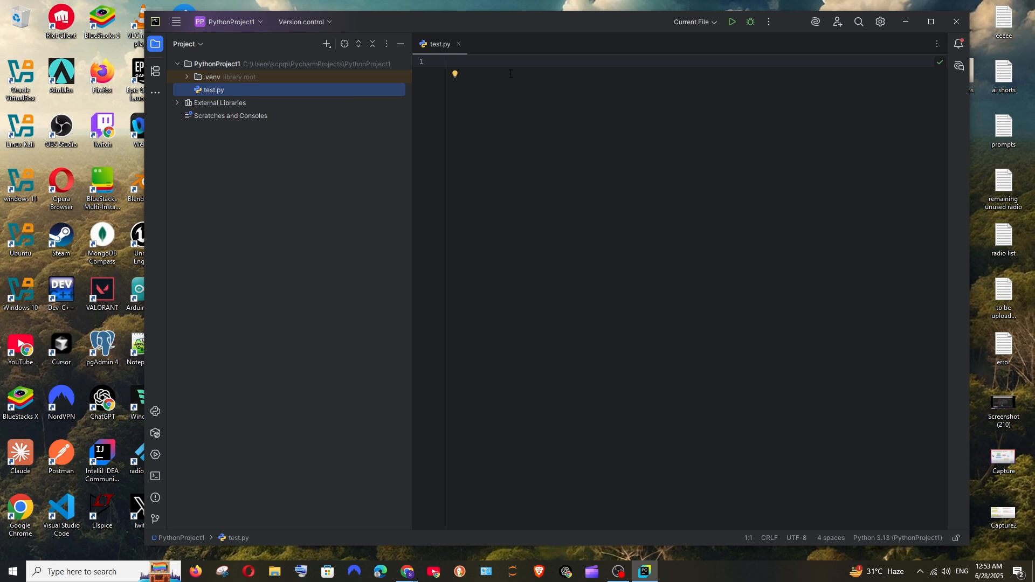
Write the statement print("hellooooooooooo") on the first line of test.py.
text(print()
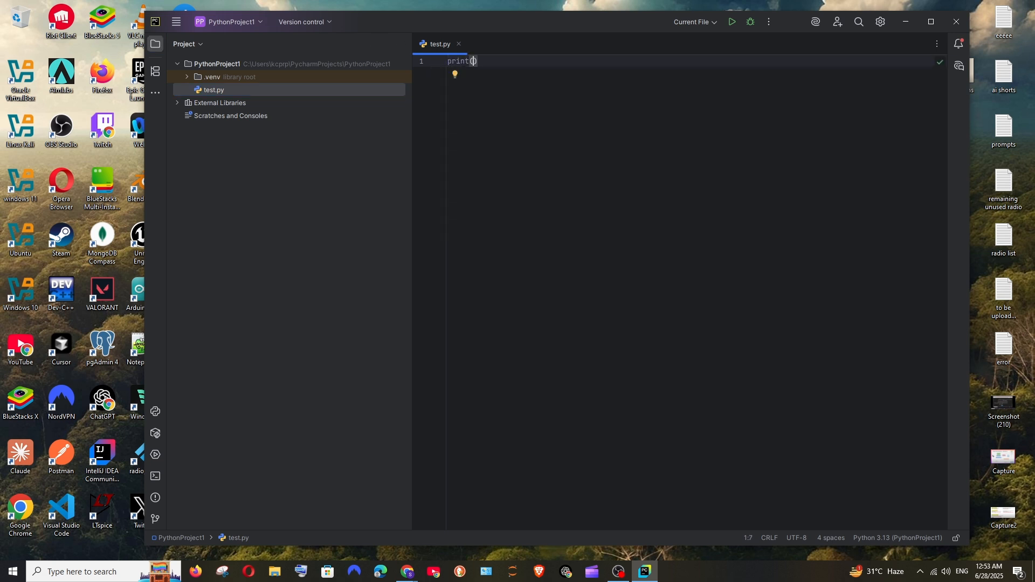
text(")
text(helloooooooooo)
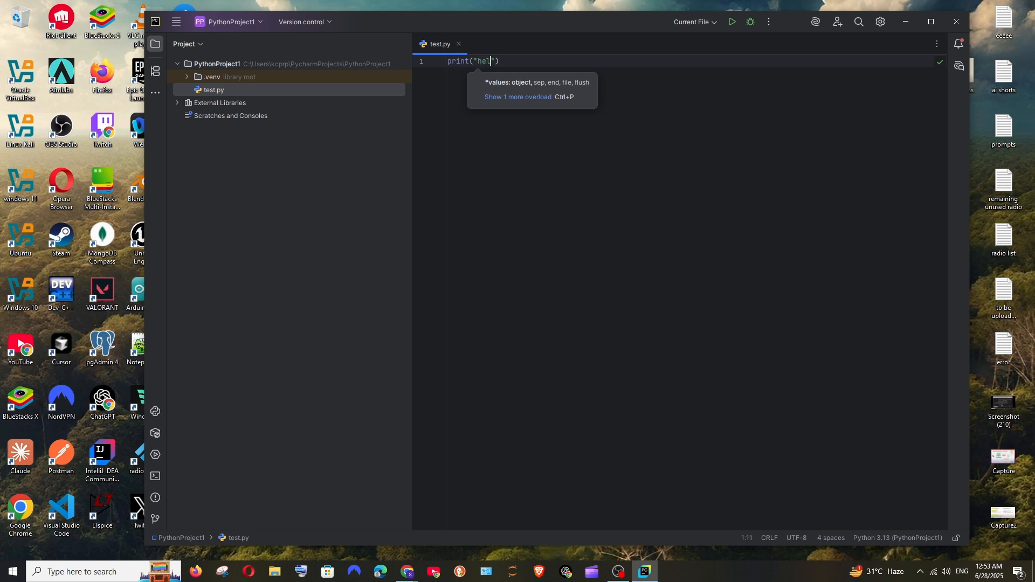
text(o)
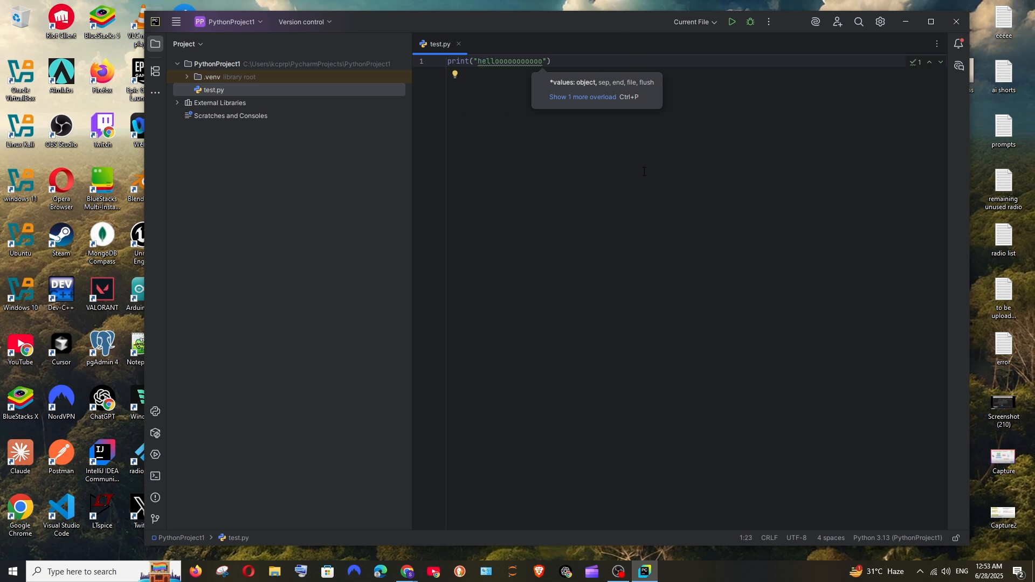
key(End)
key(ctrl+a)
click(553, 151)
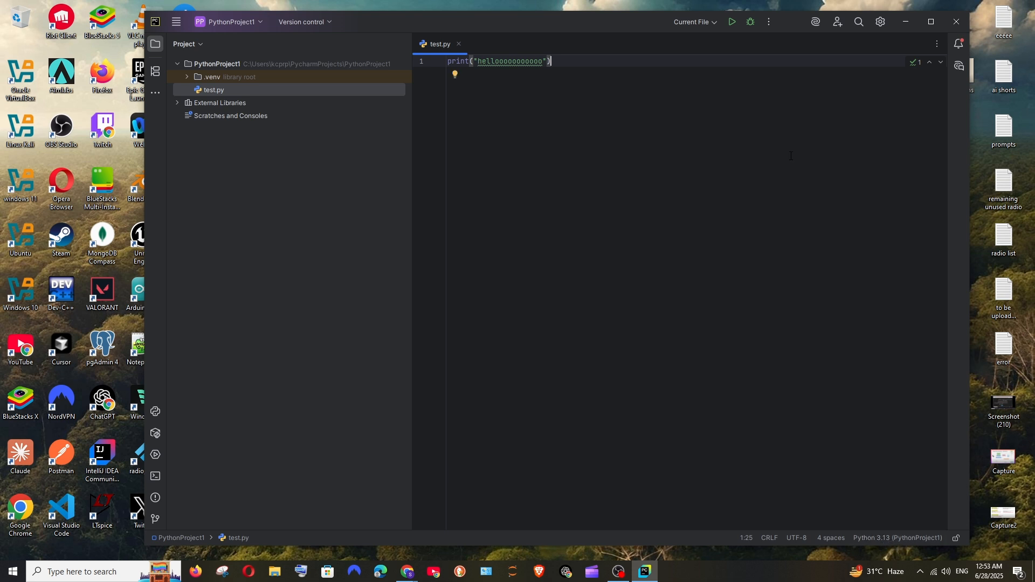
Run test.py and compare the console output with the print statement in the code.
click(732, 23)
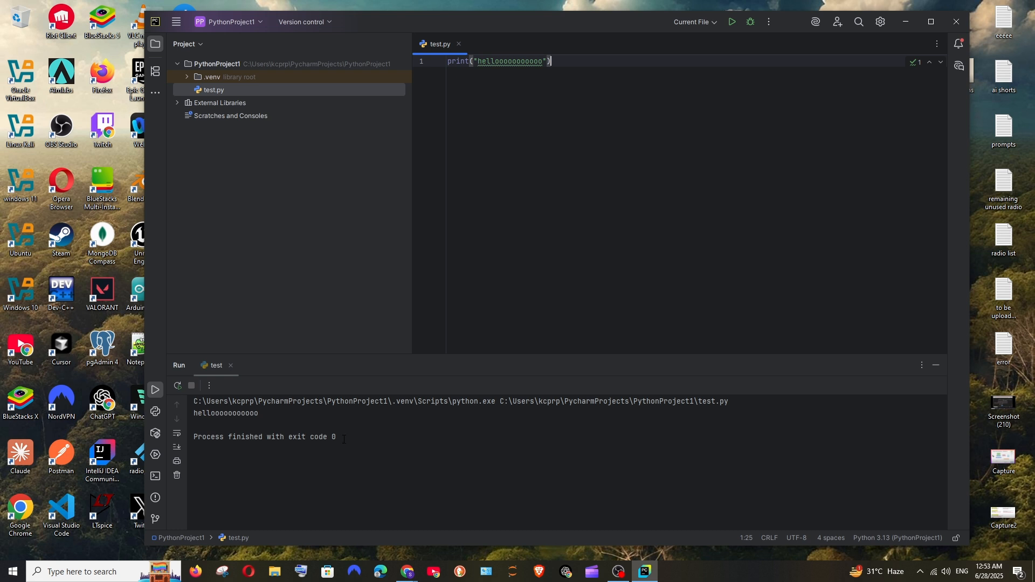
drag(367, 440, 202, 401)
click(392, 445)
click(605, 243)
drag(584, 66, 426, 49)
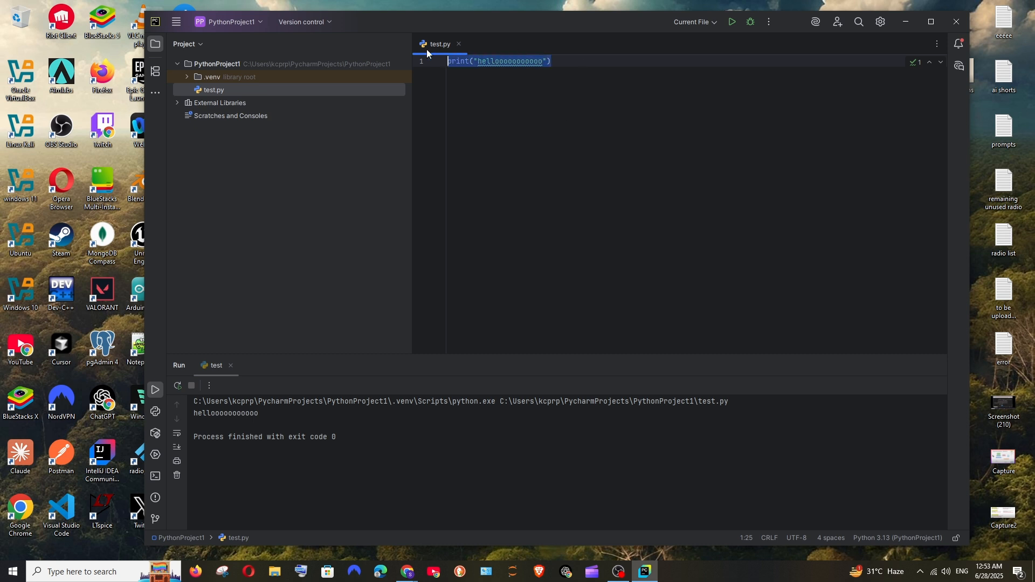
Open the editor's Font page in the PyCharm settings.
click(177, 22)
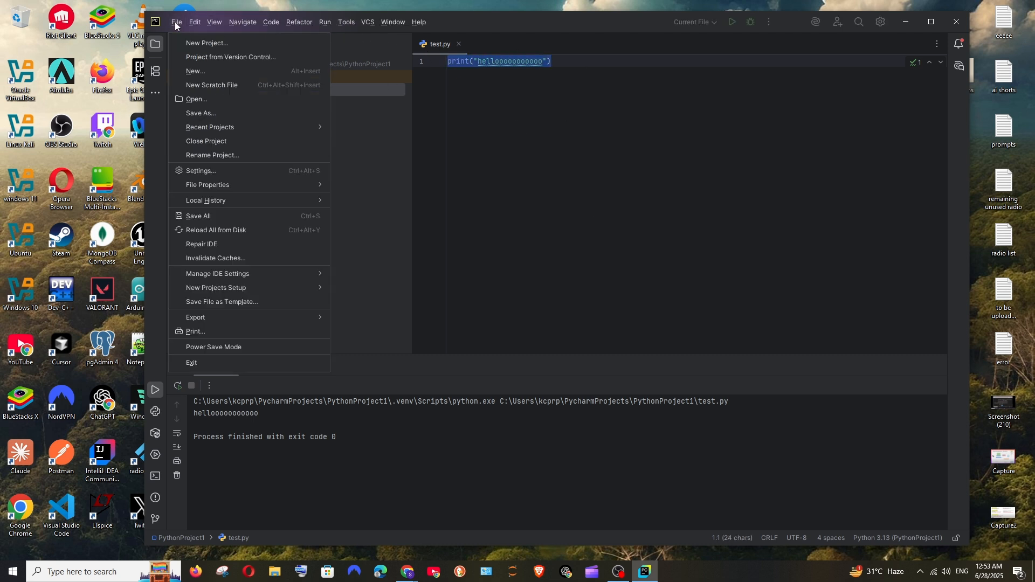
click(196, 171)
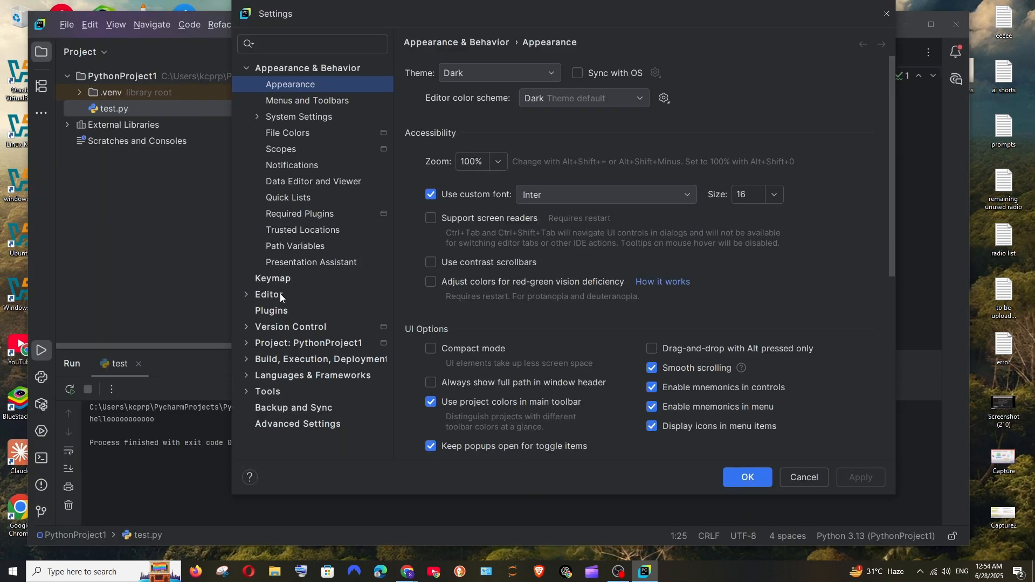
click(279, 295)
click(247, 295)
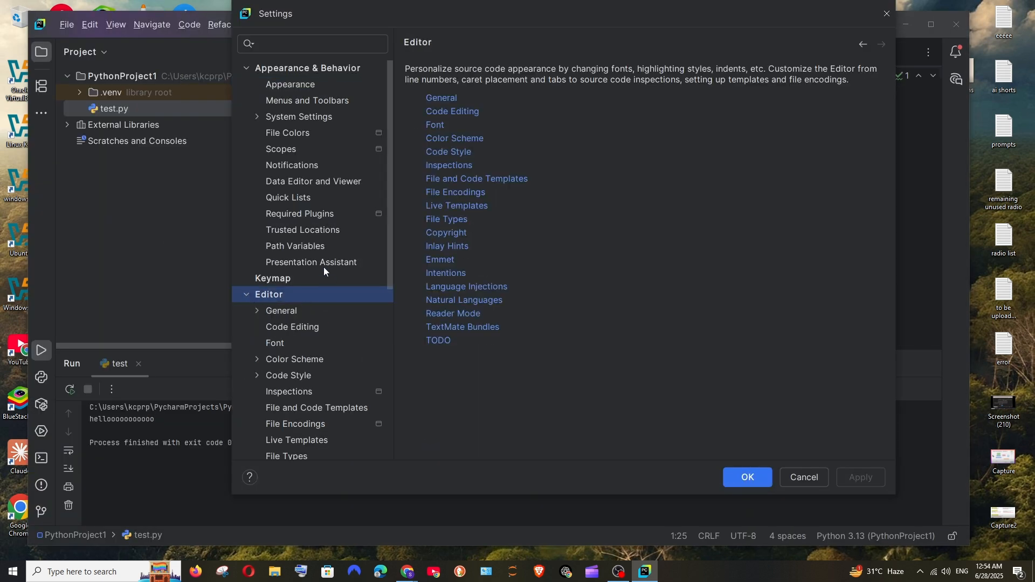
scroll(329, 302, down, 1)
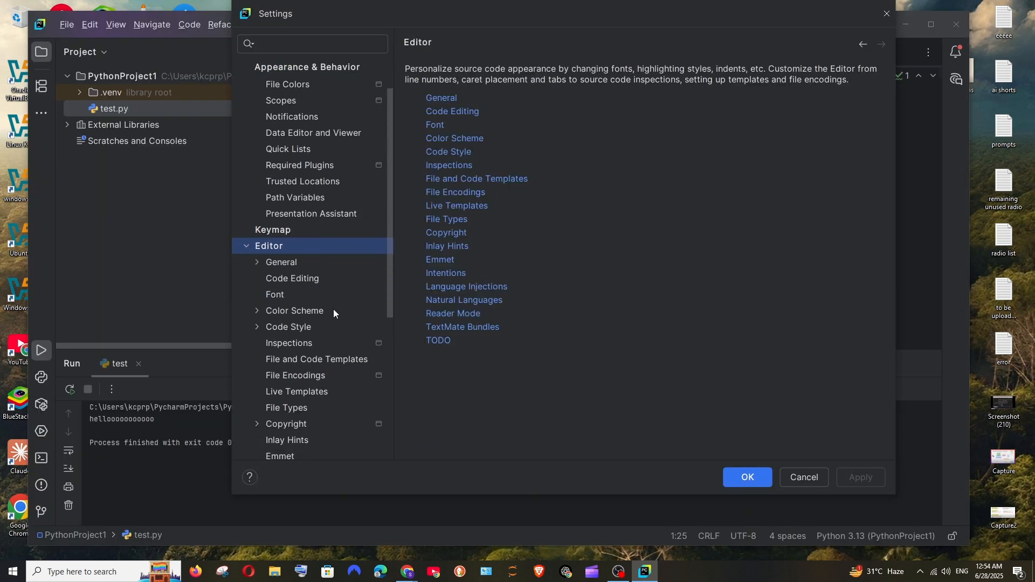
click(286, 295)
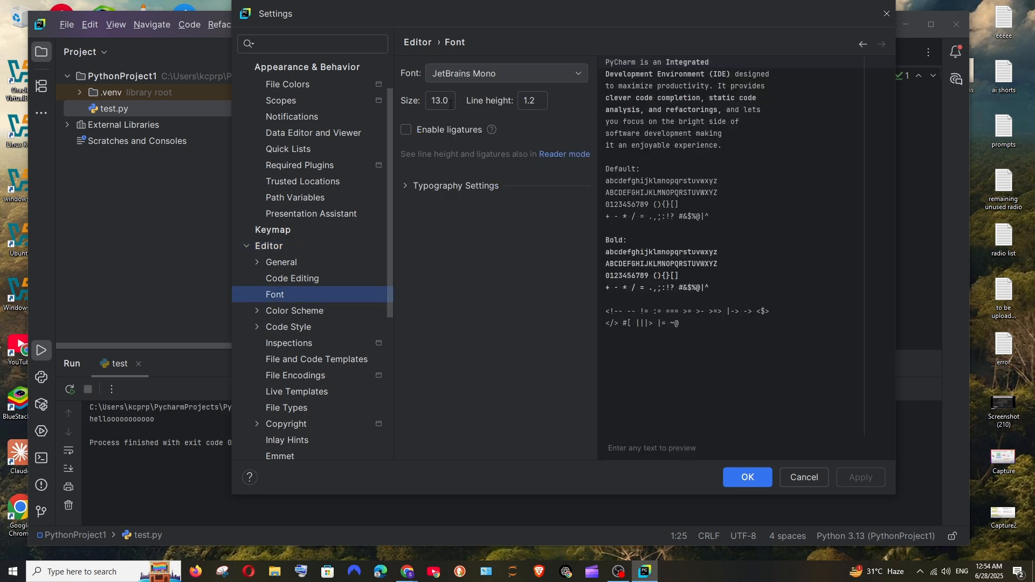
Preview an editor font size of 30, set the size to 25 instead, and accept the settings.
double_click(431, 101)
text(30)
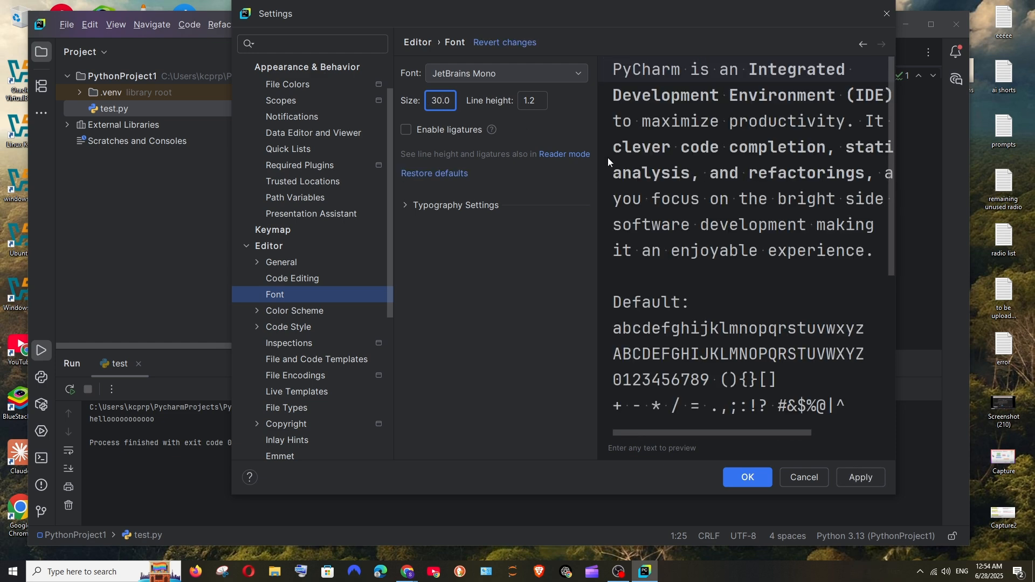
key(BackSpace)
key(BackSpace)
text(25)
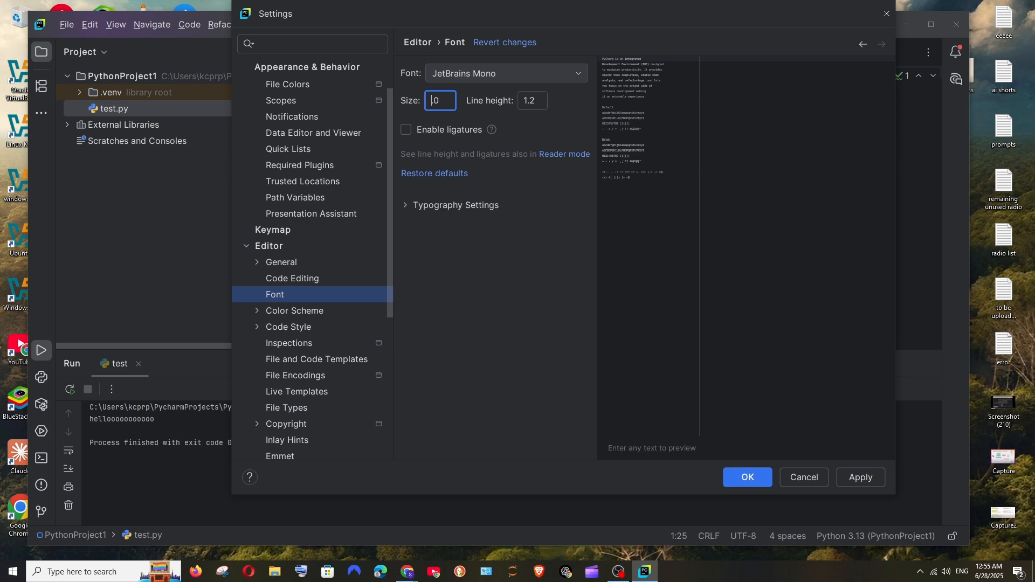
click(860, 477)
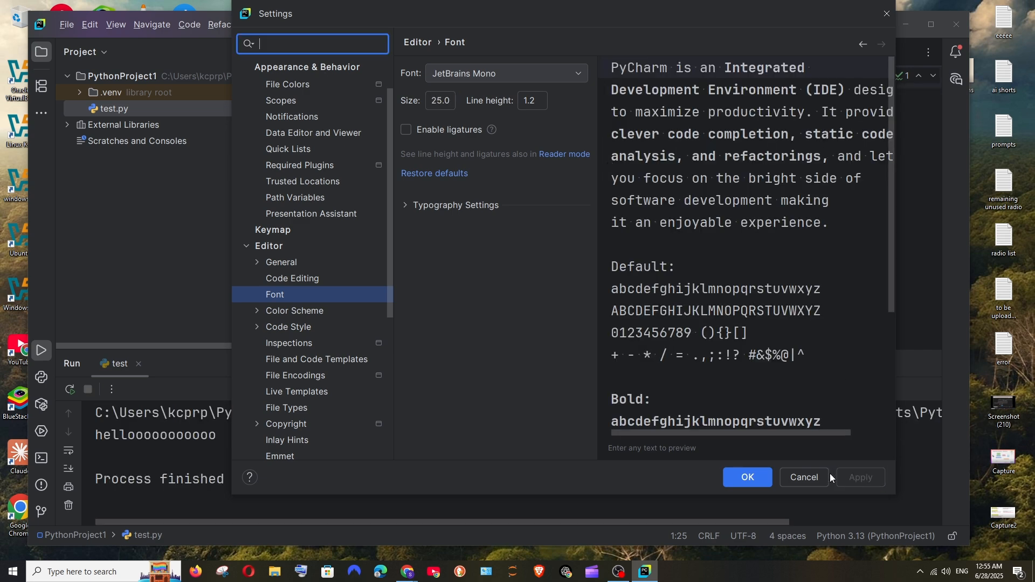
click(747, 477)
Reduce the height of the Run tool window to give the code editor more room.
key(ctrl+a)
click(518, 79)
drag(561, 354, 560, 385)
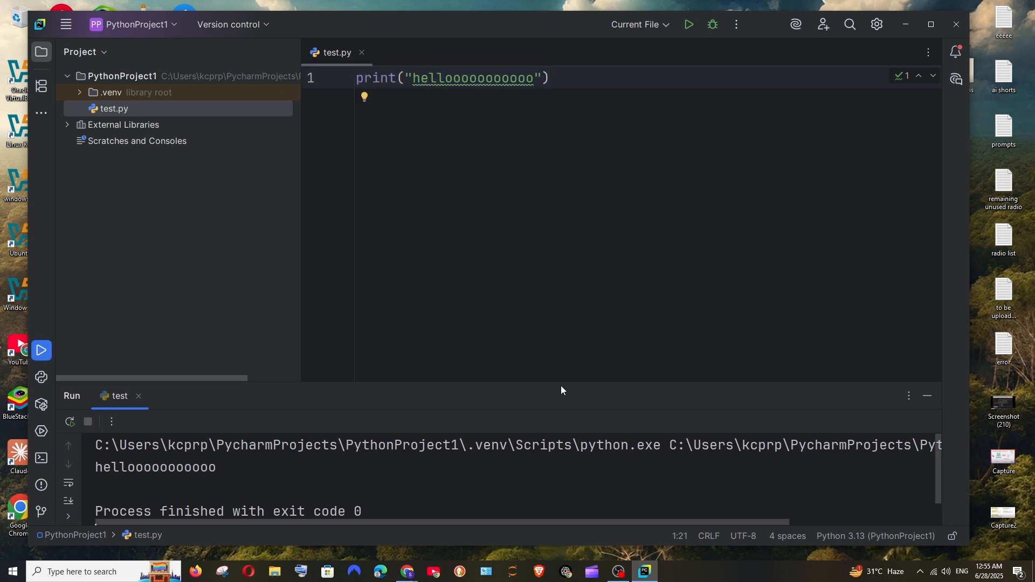